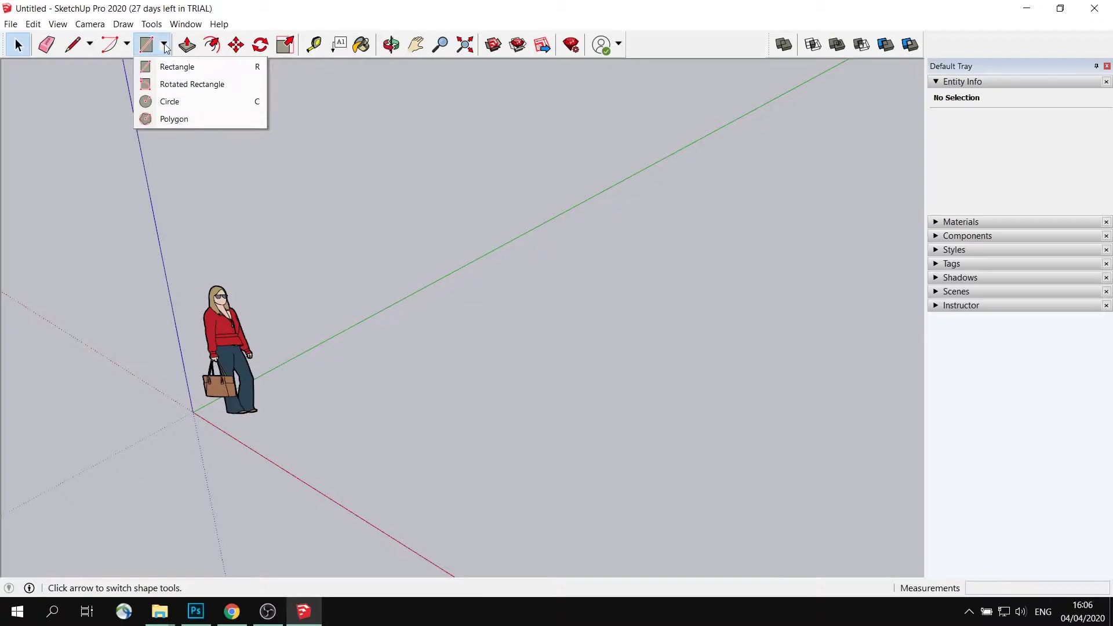
Step: Draw two small circles on the ground plane and a larger circle of about 1.96 m radius overlapping both
left_click(174, 102)
left_click(364, 366)
left_click(418, 388)
left_click(455, 310)
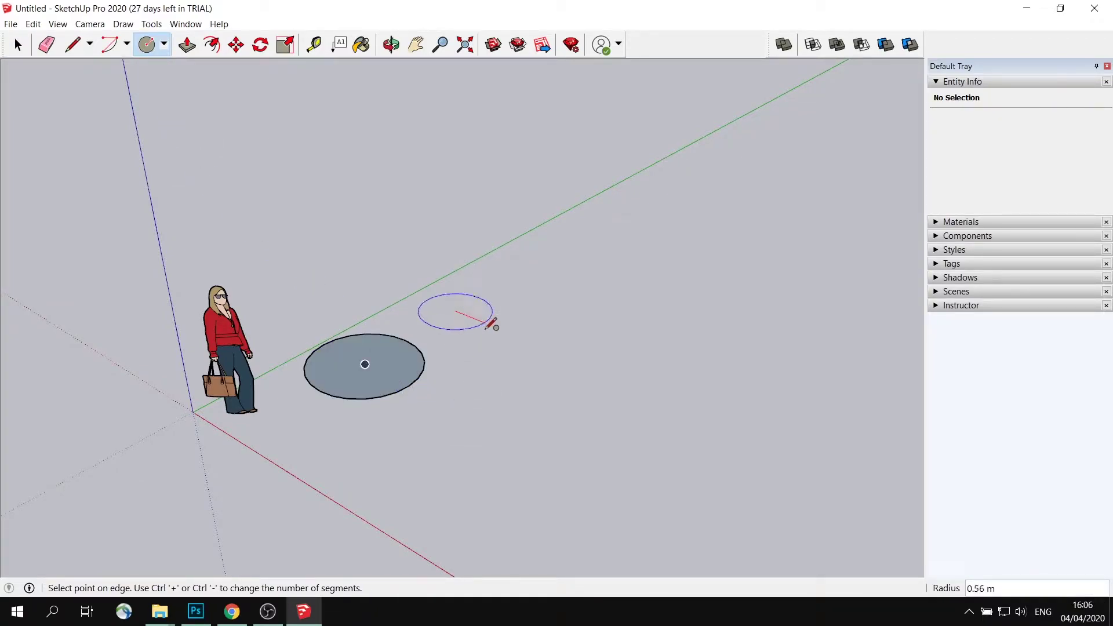
left_click(510, 324)
left_click(550, 346)
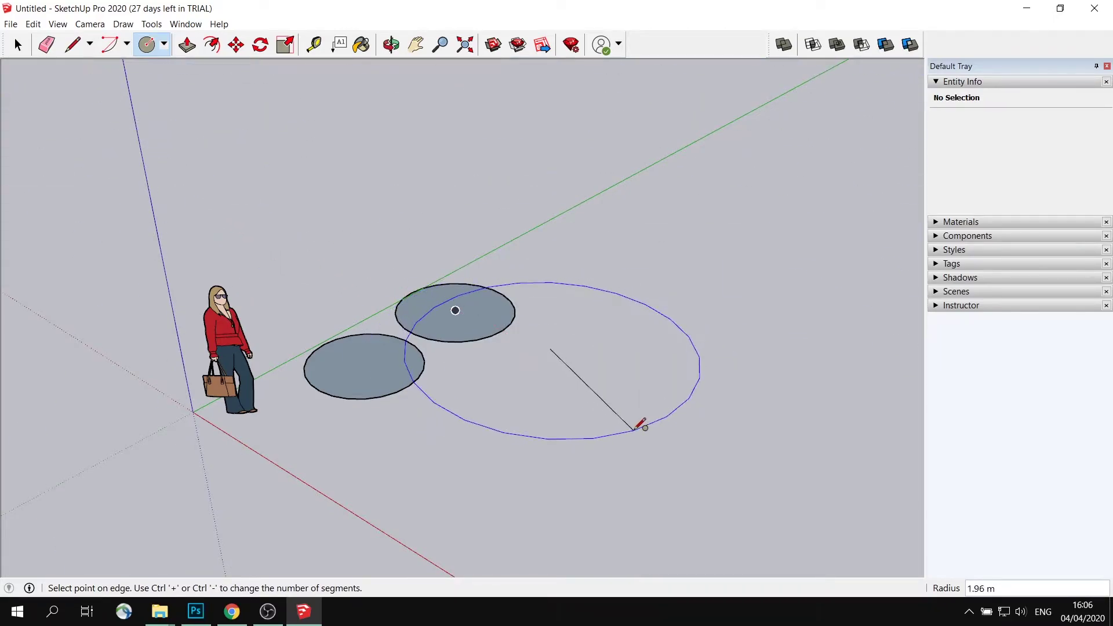
left_click(638, 422)
Step: Select the overlap between the large circle and the farther small circle and Push/Pull it up about 1.16 m
left_click(17, 44)
left_click(17, 45)
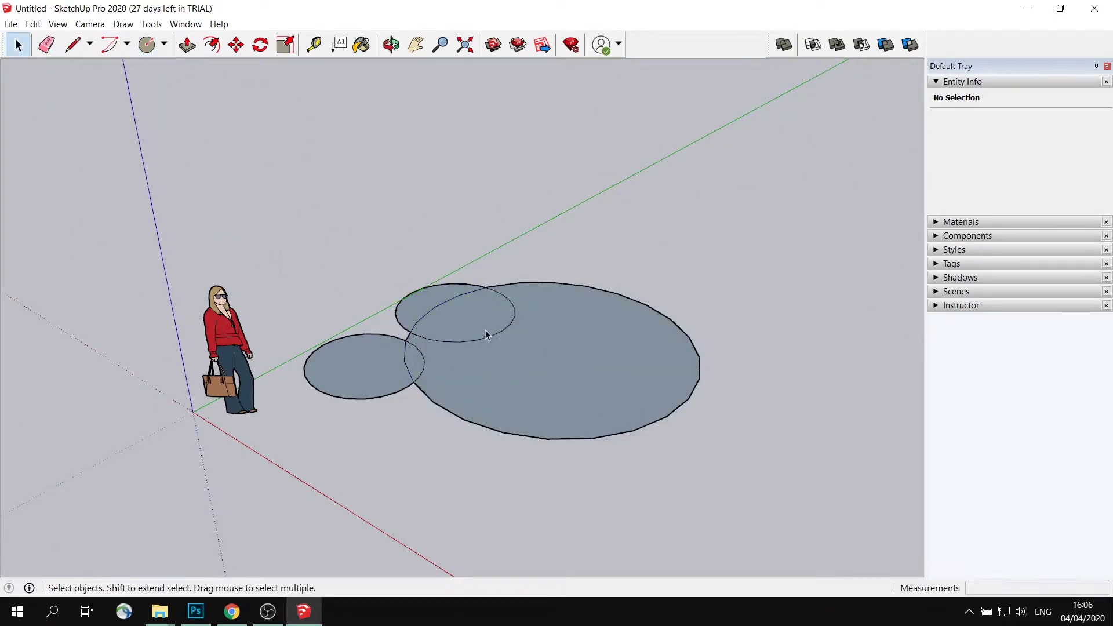
left_click(517, 359)
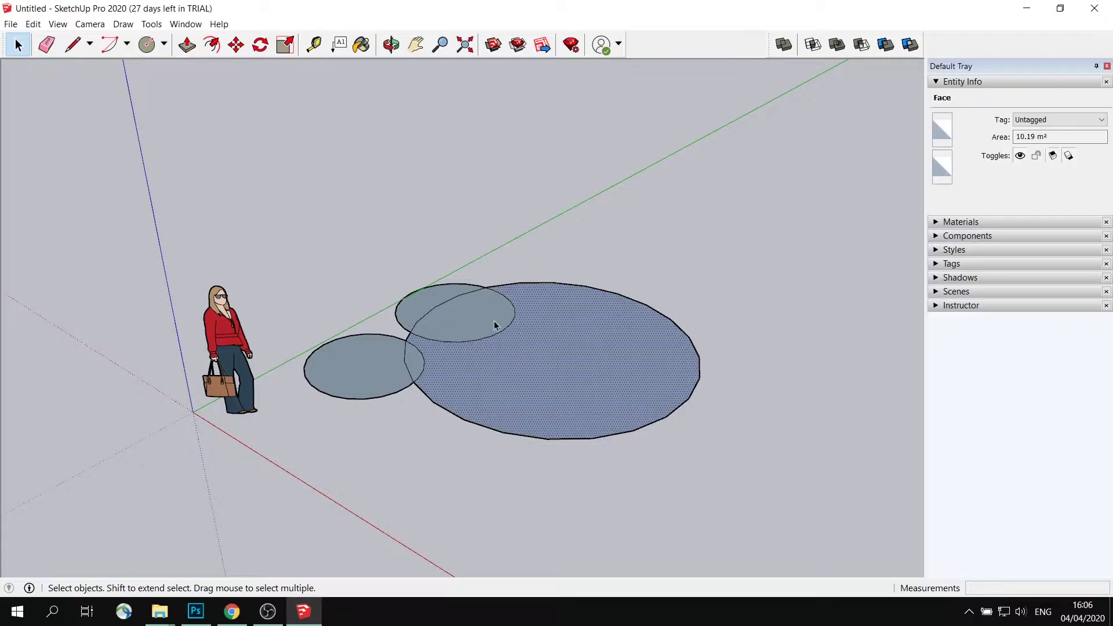
left_click(487, 315)
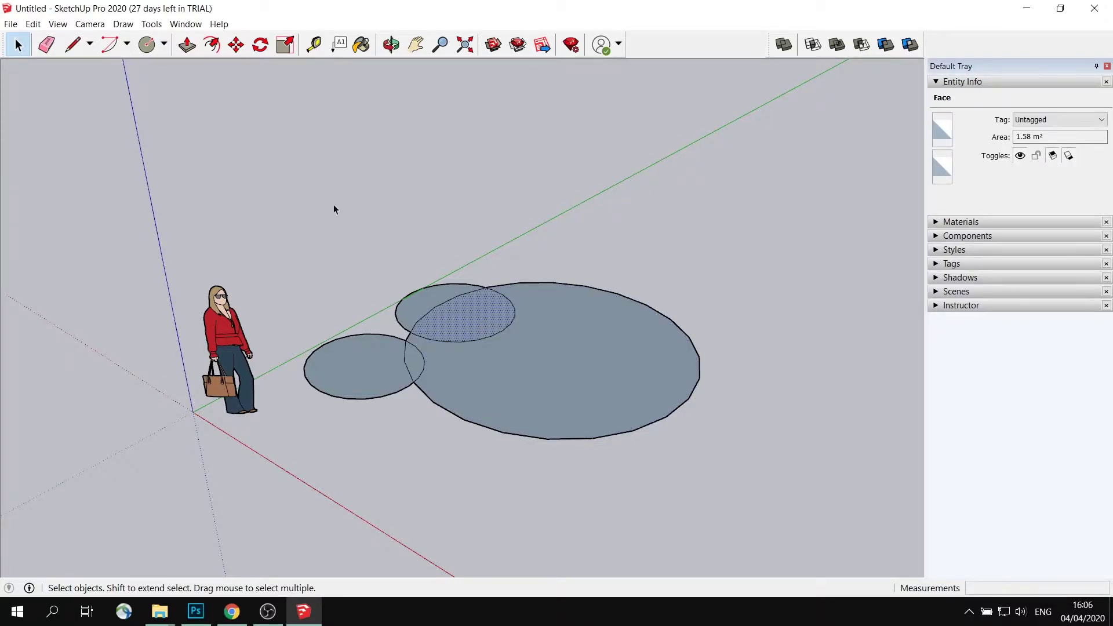
left_click(187, 45)
mouse_move(496, 320)
left_mouse_down()
mouse_move(487, 283)
mouse_move(498, 300)
left_mouse_up()
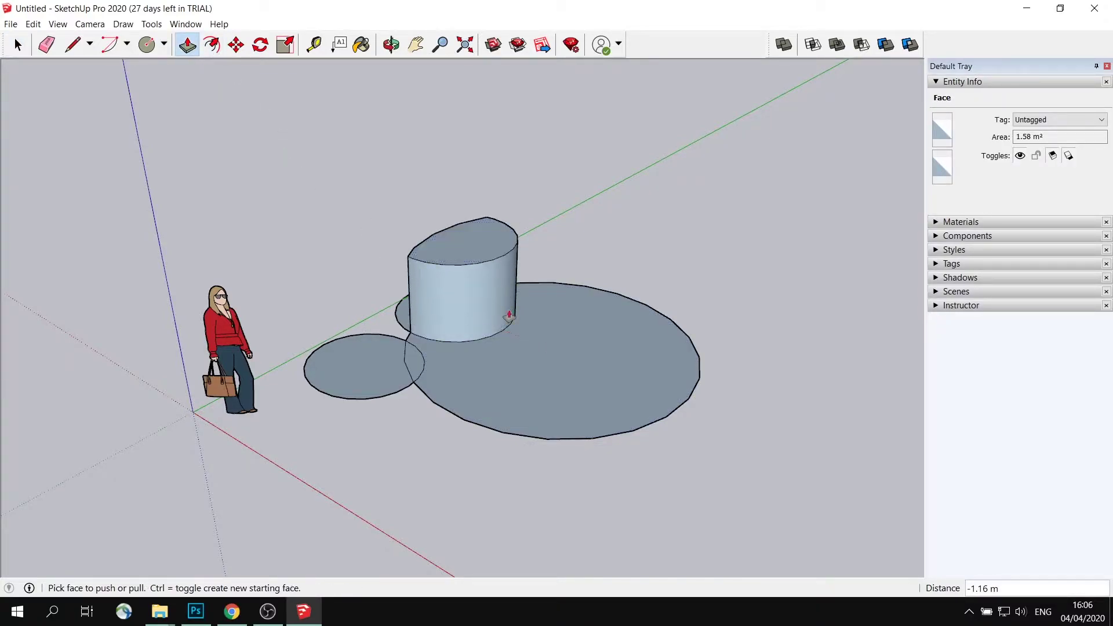
Step: Push/Pull the large circle's main face, without the overlaps, up about 1.24 m
left_click(18, 45)
left_click(503, 346)
left_click(187, 45)
left_click_drag(571, 371, 589, 251)
middle_click_drag(447, 248, 538, 364)
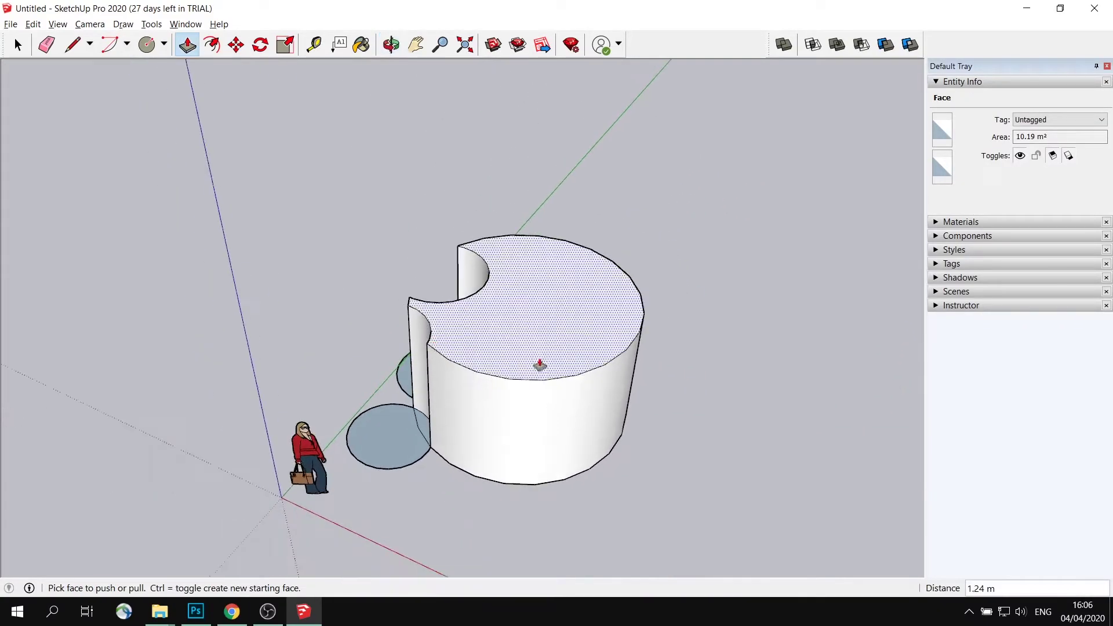
Step: Delete the extruded solid together with the remaining circle faces
key("space")
middle_click_drag(121, 165, 662, 196)
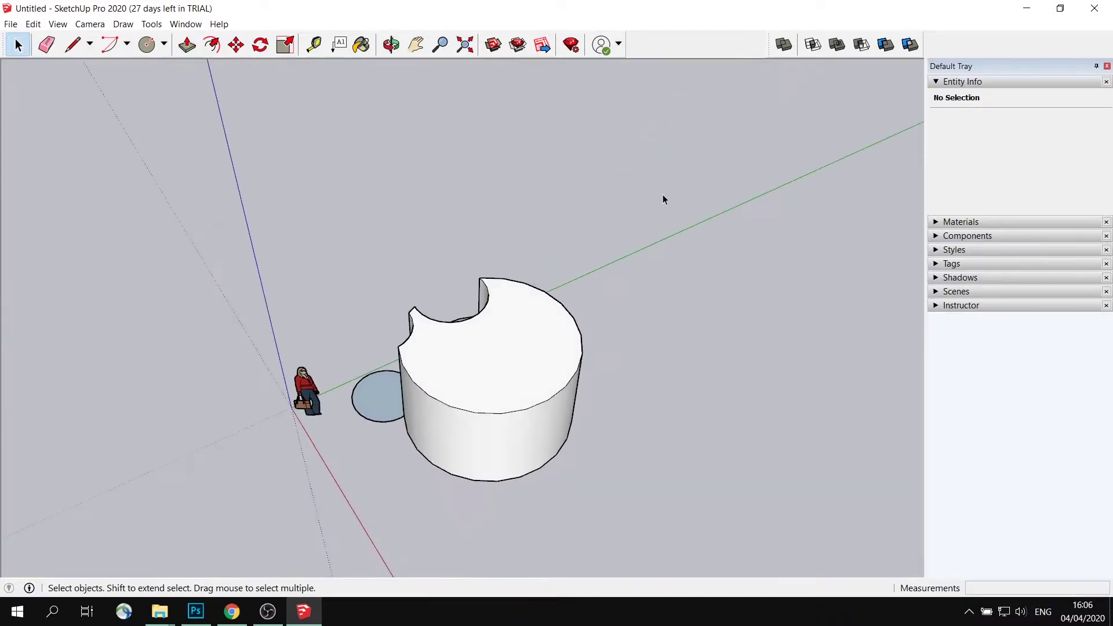
left_click_drag(380, 516, 344, 518)
key("Delete")
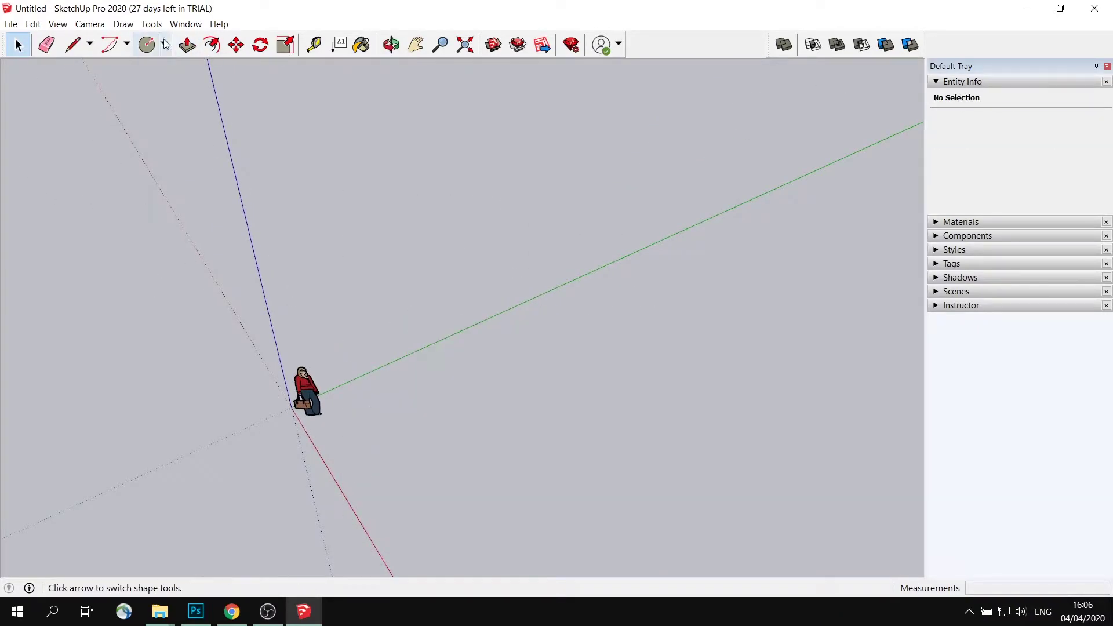
Step: Draw a six-sided polygon beside the figure with a circumscribed radius of about 1.68 m
left_click(165, 45)
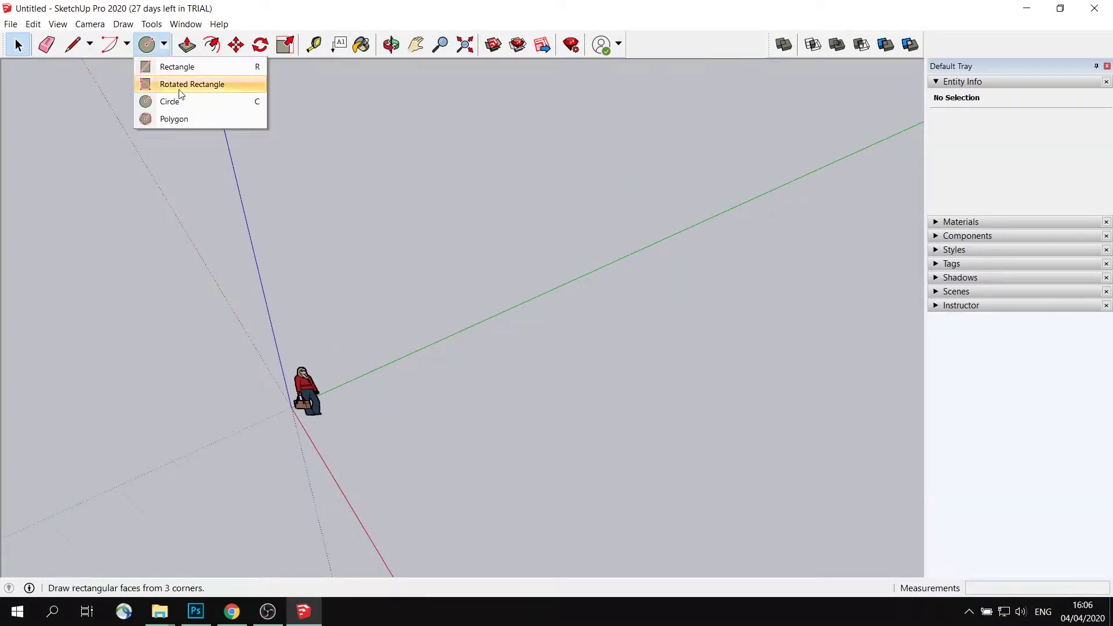
left_click(187, 120)
left_click(457, 377)
left_click(496, 417)
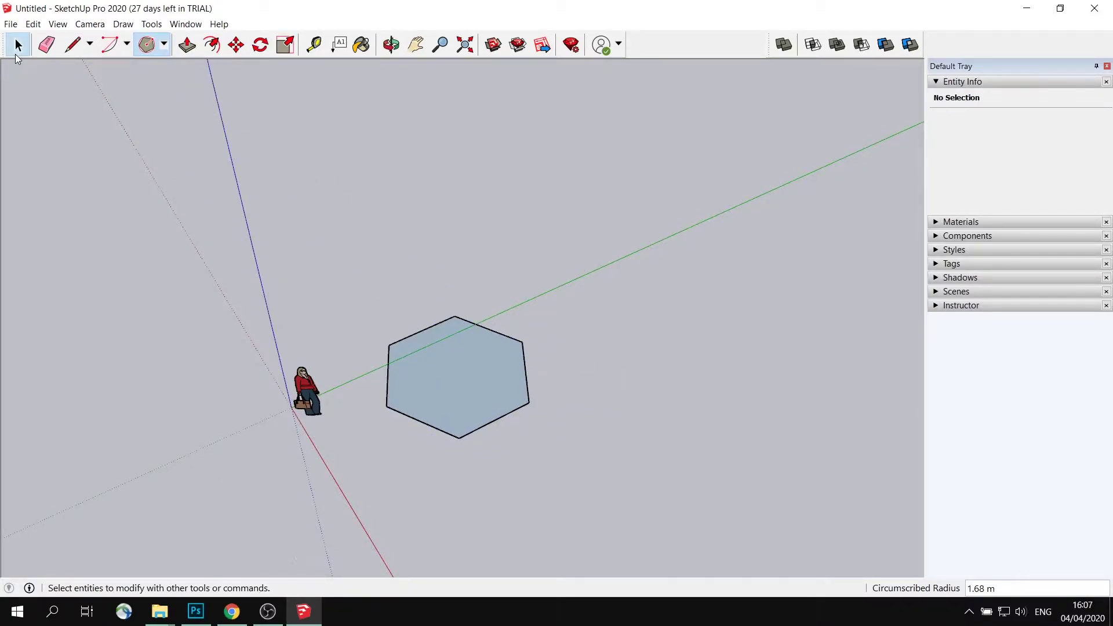
Step: Select the hexagon's outline and try segment counts of 3 and 4 for it
left_click(17, 45)
left_click(485, 401)
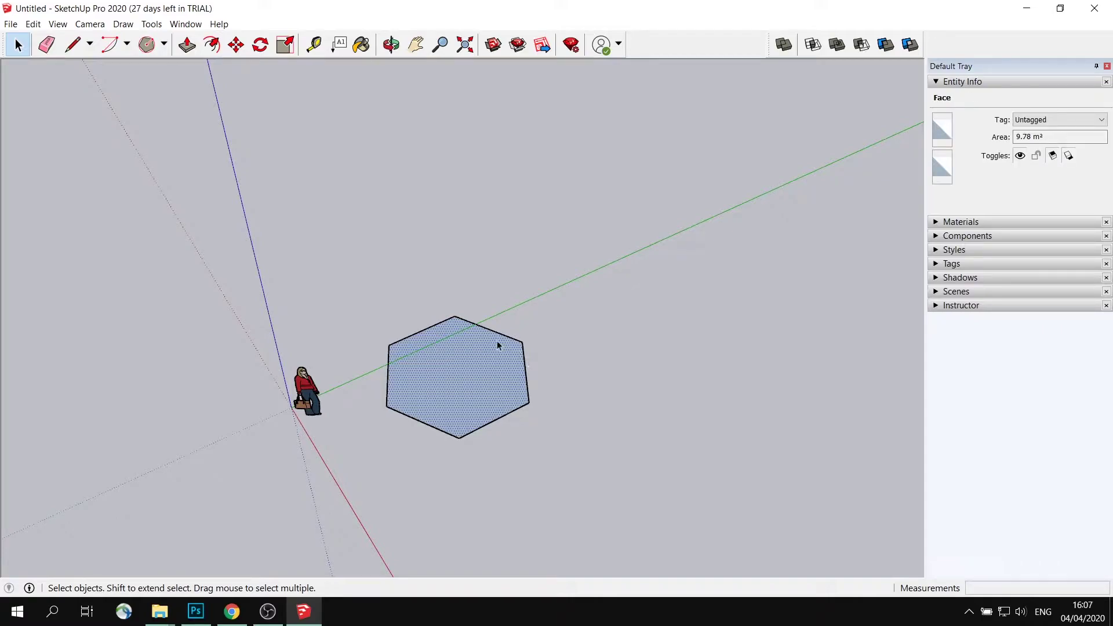
left_click(532, 325)
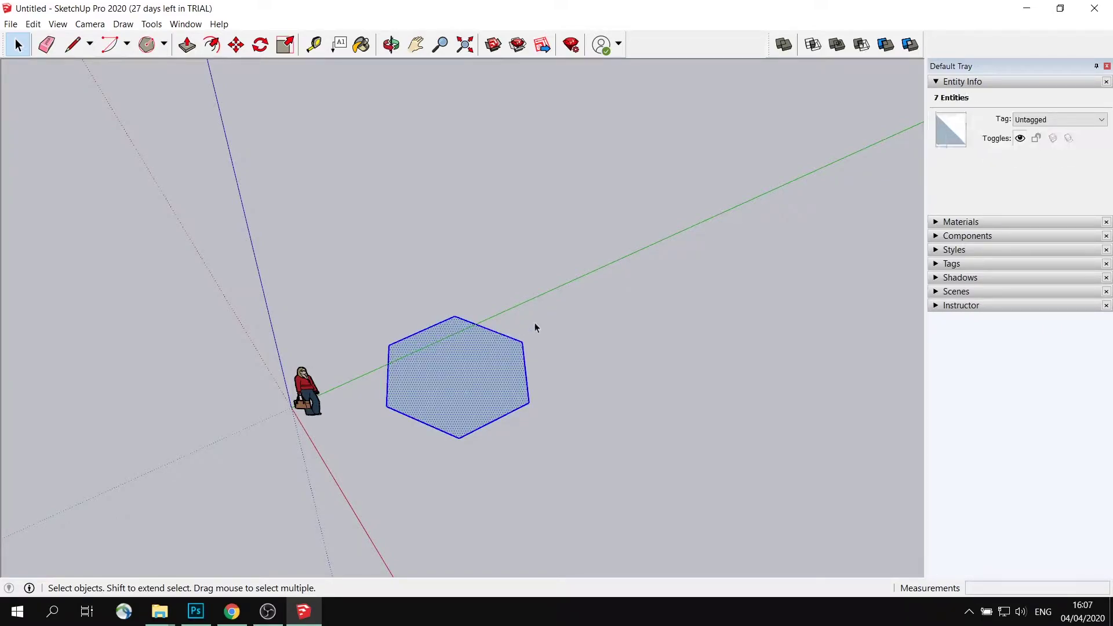
left_click(511, 341)
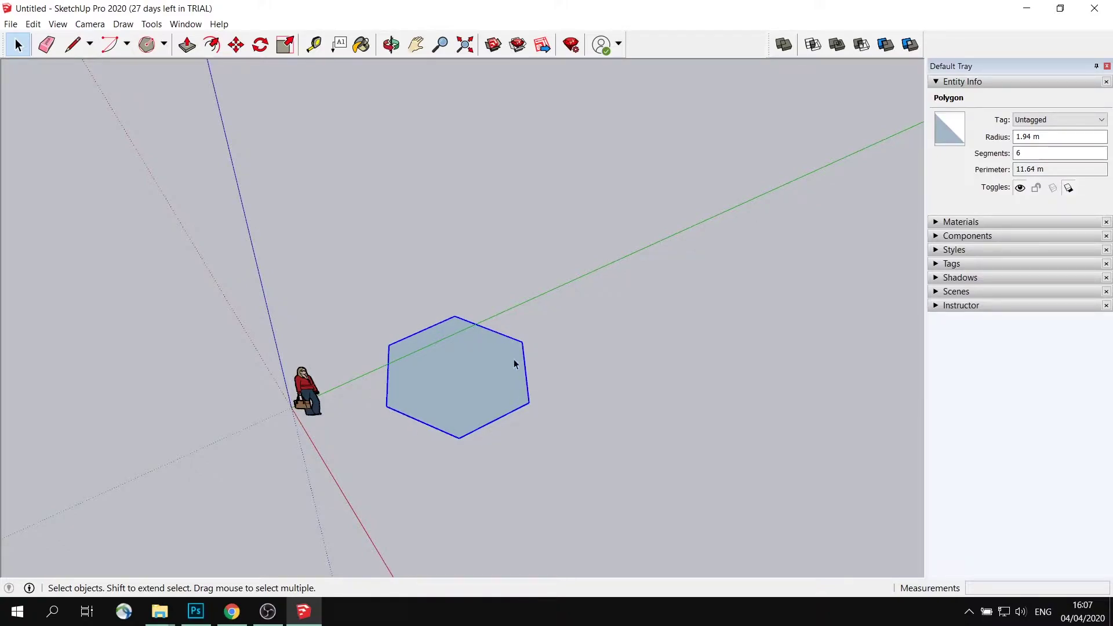
left_click(1030, 153)
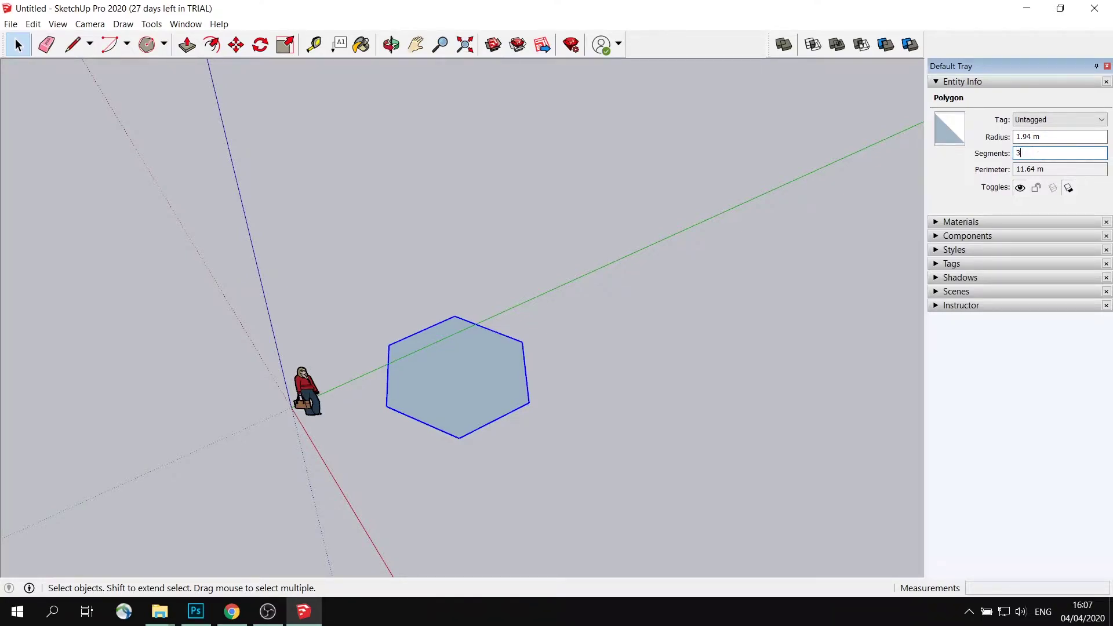
type("3")
key("Return")
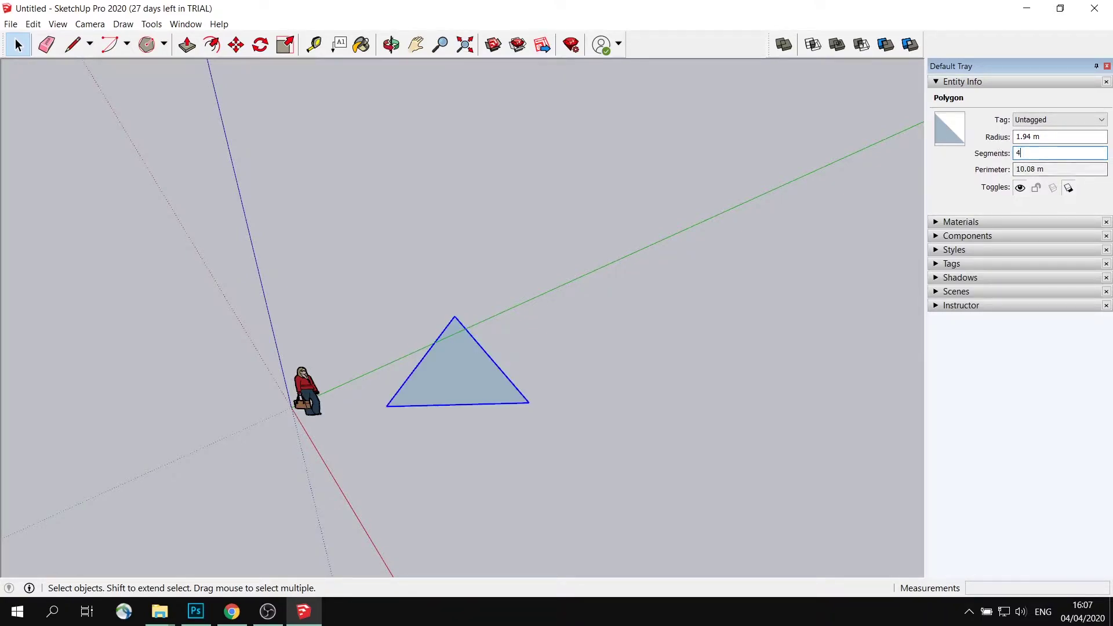
type("4")
key("Return")
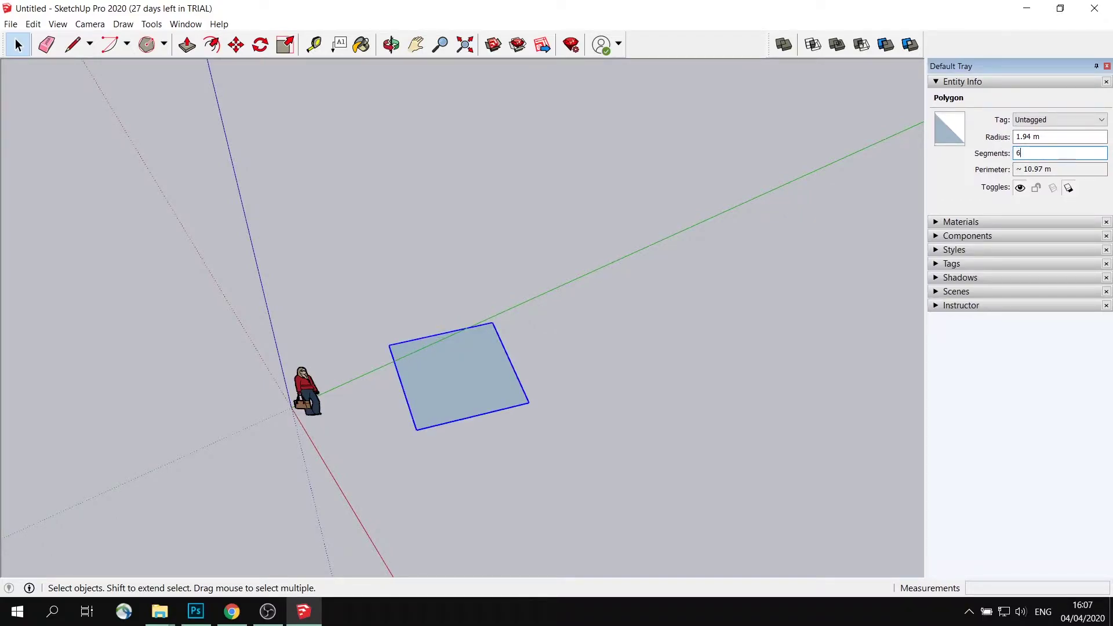
Step: Return the polygon to 6 segments and raise its segment count to 20
key("Return")
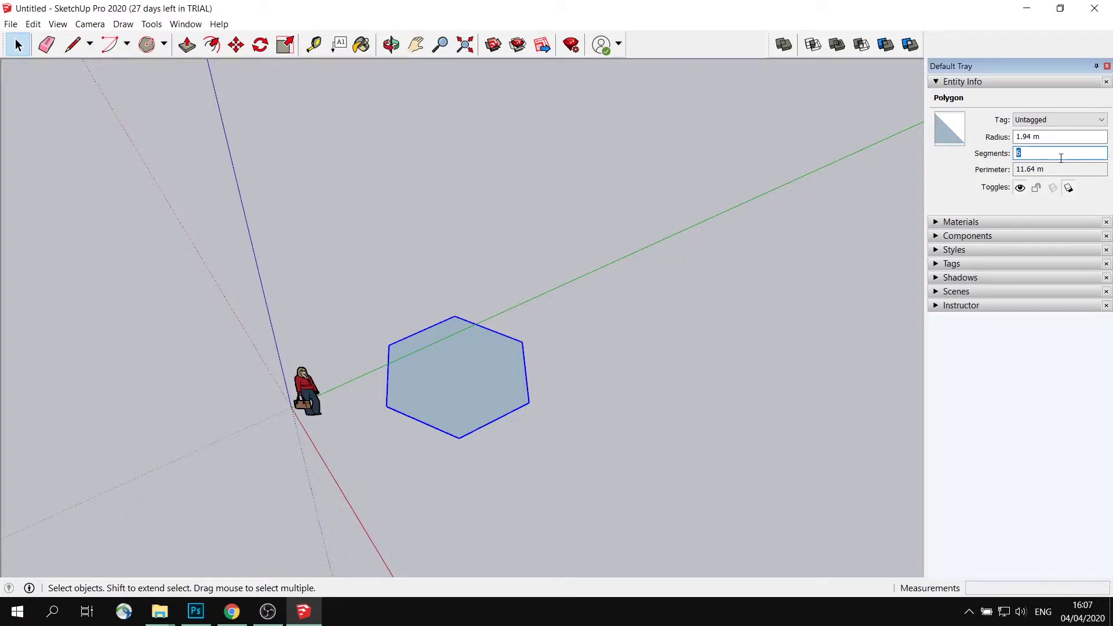
key("Return")
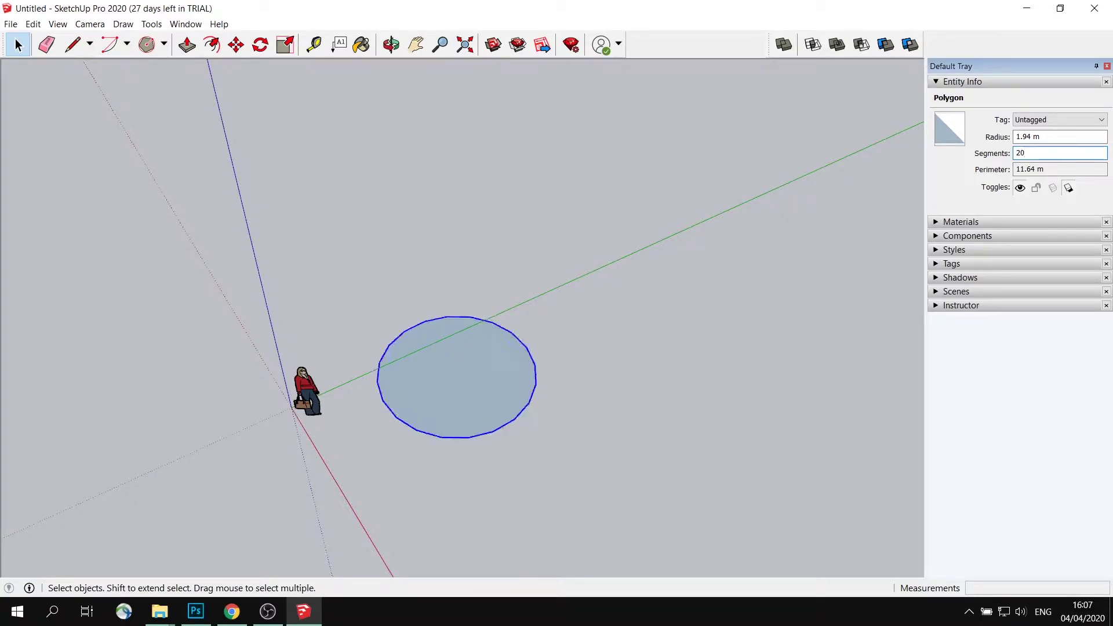
middle_click_drag(543, 385, 477, 392)
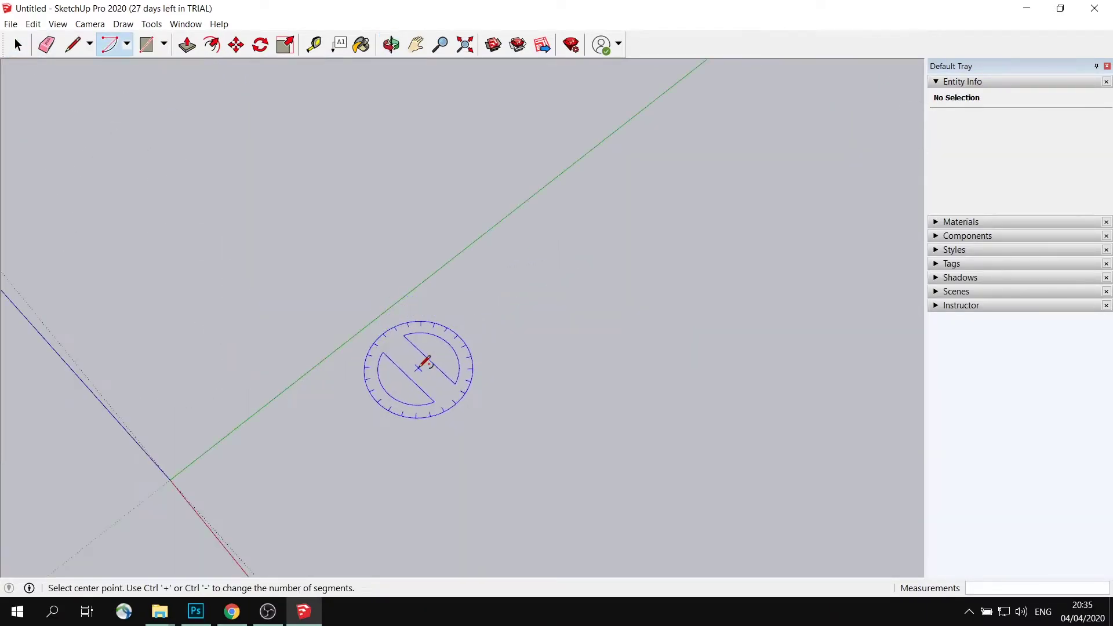
middle_click_drag(442, 367, 407, 377)
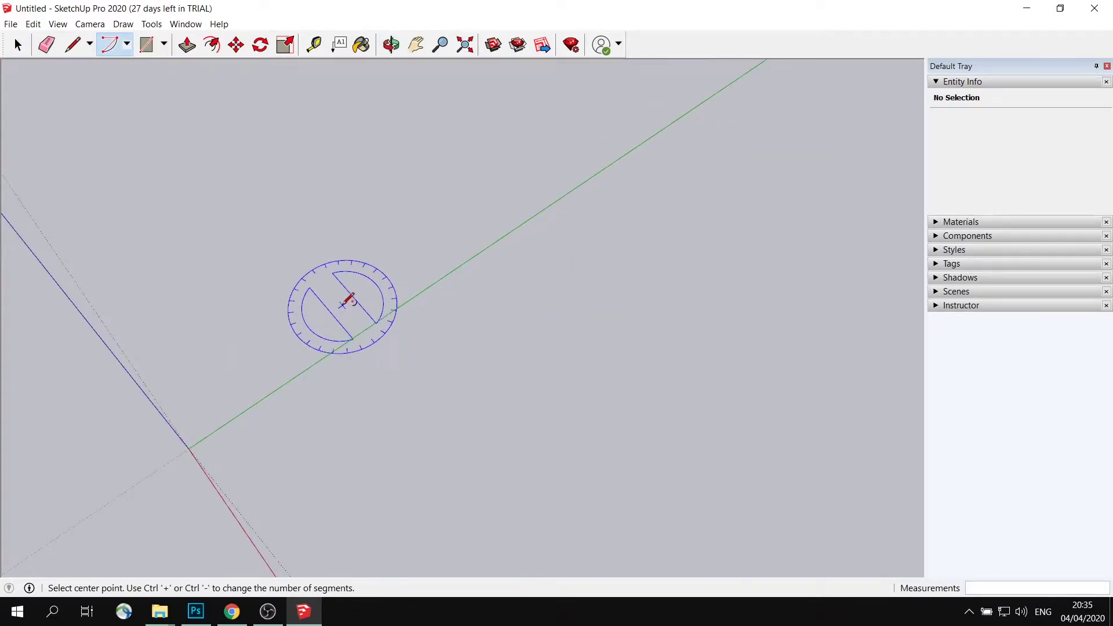
left_click(126, 45)
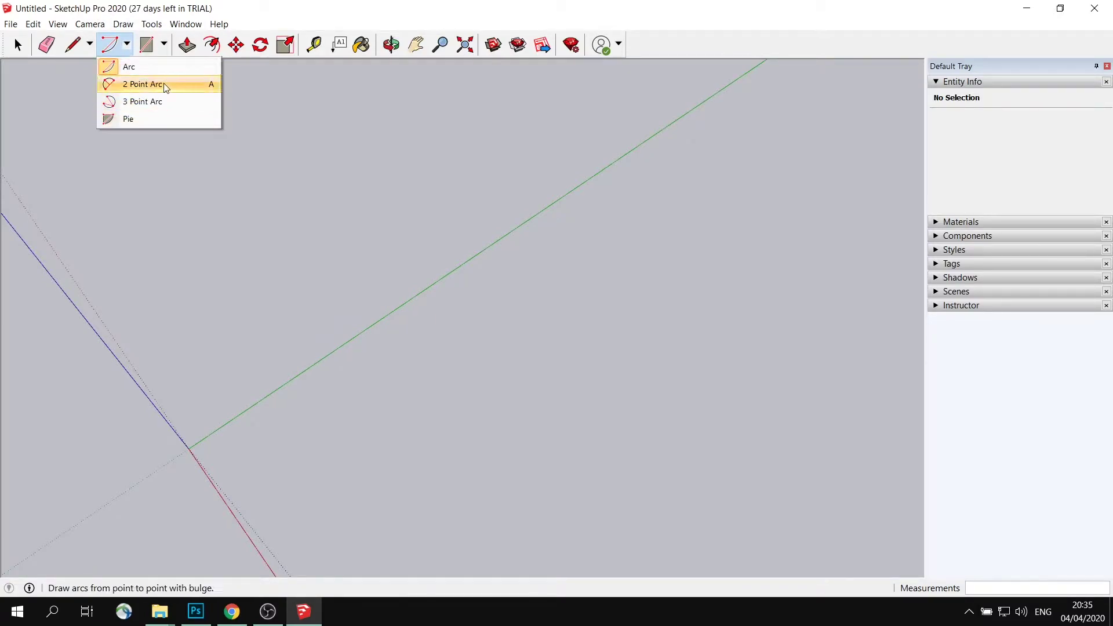
left_click(168, 46)
left_click(126, 45)
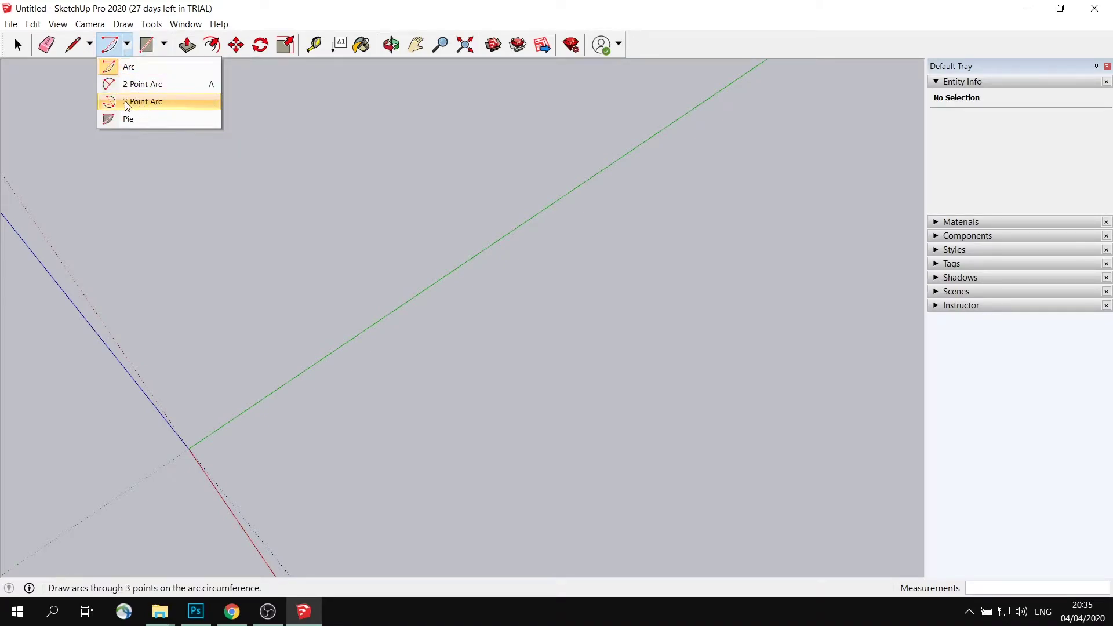
Step: Draw a rectangle of about 588 × 602 m on the ground plane beside the green axis
left_click(164, 44)
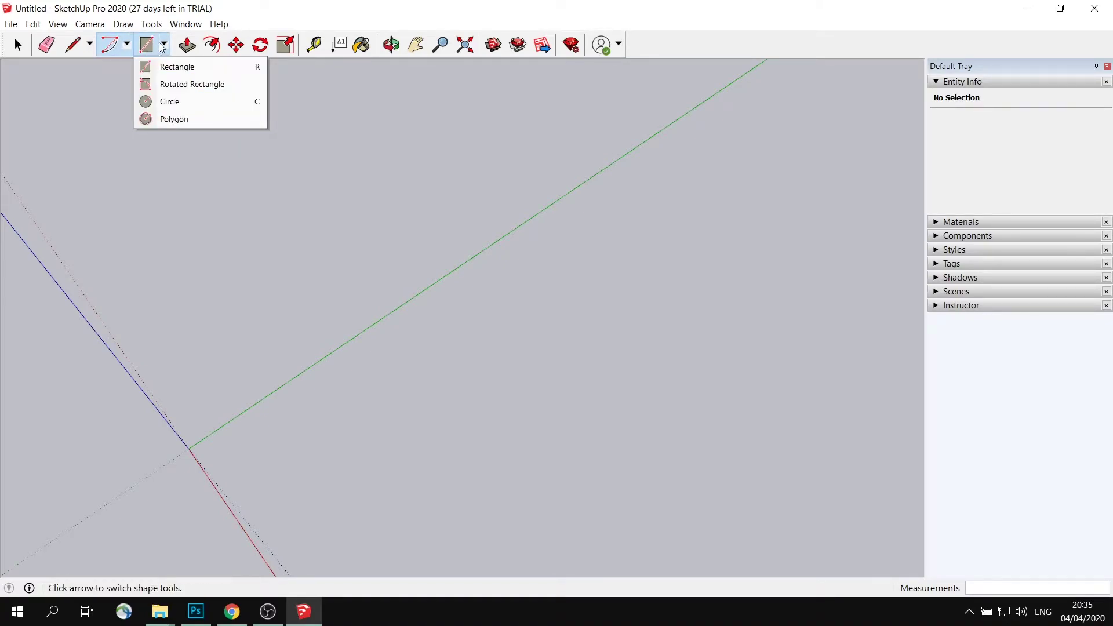
left_click(178, 68)
left_click(375, 365)
left_click(650, 386)
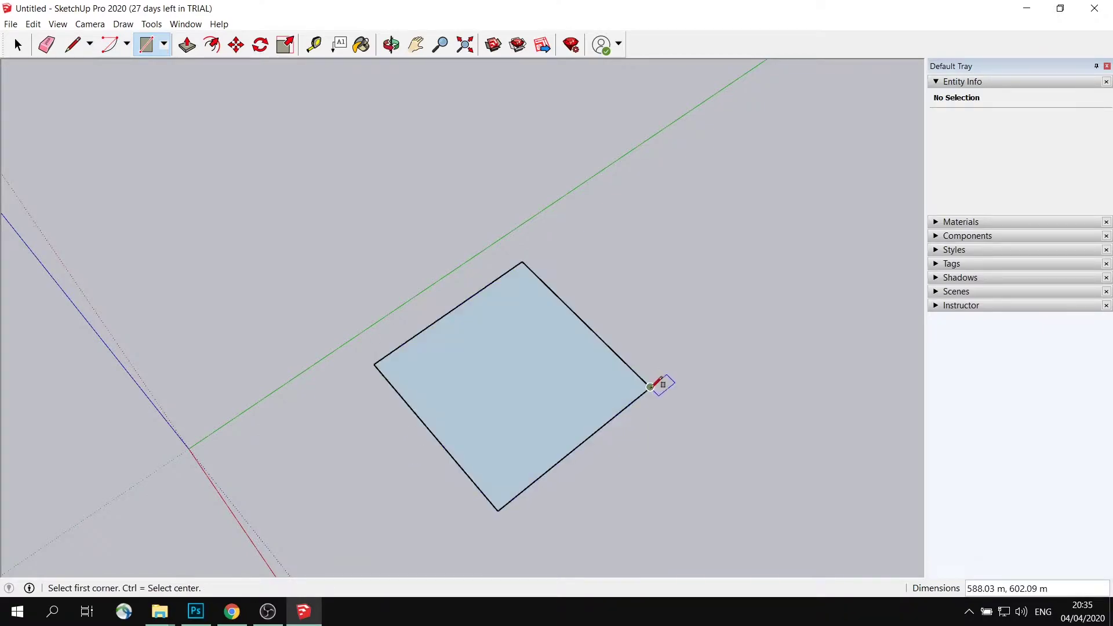
Step: Draw a 90° Arc centred on one corner of the rectangle, running between the two adjacent corners
left_click(128, 51)
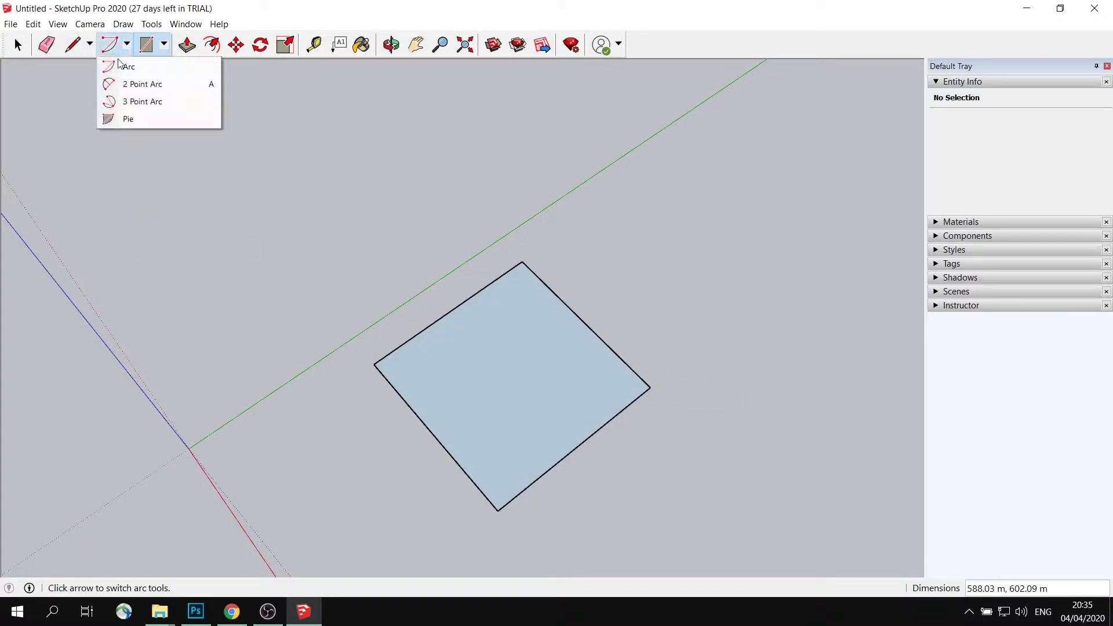
left_click(124, 64)
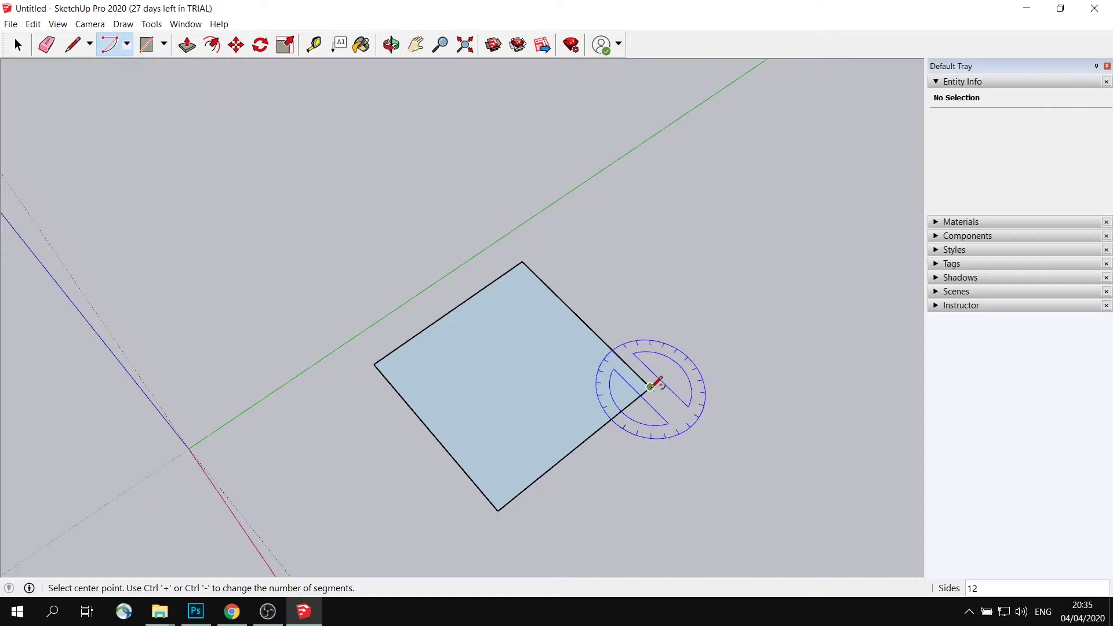
left_click(649, 386)
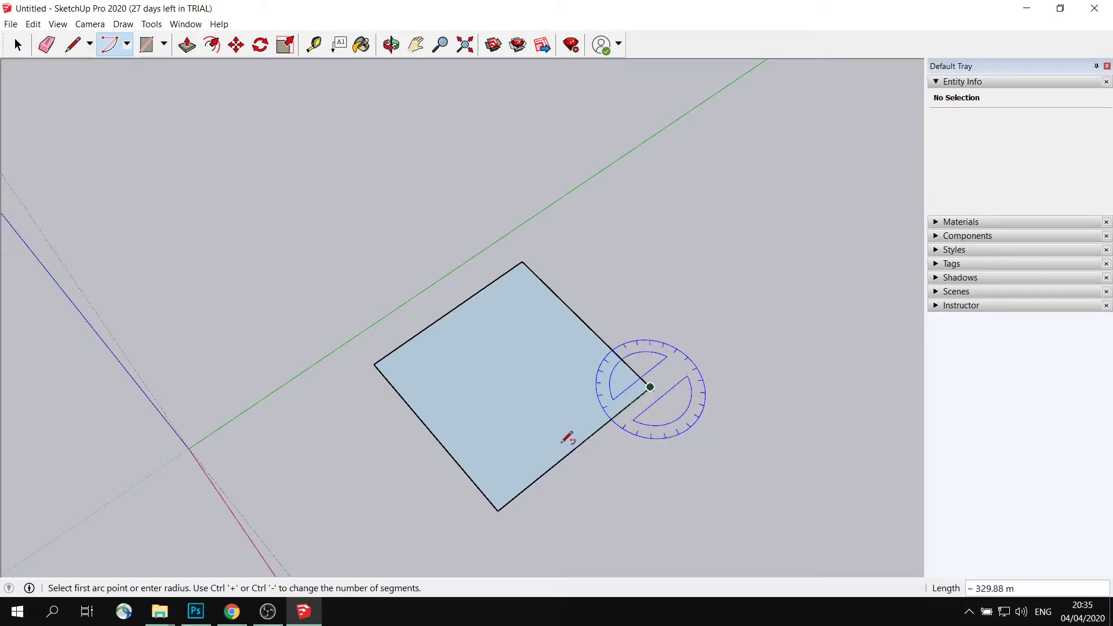
left_click(498, 511)
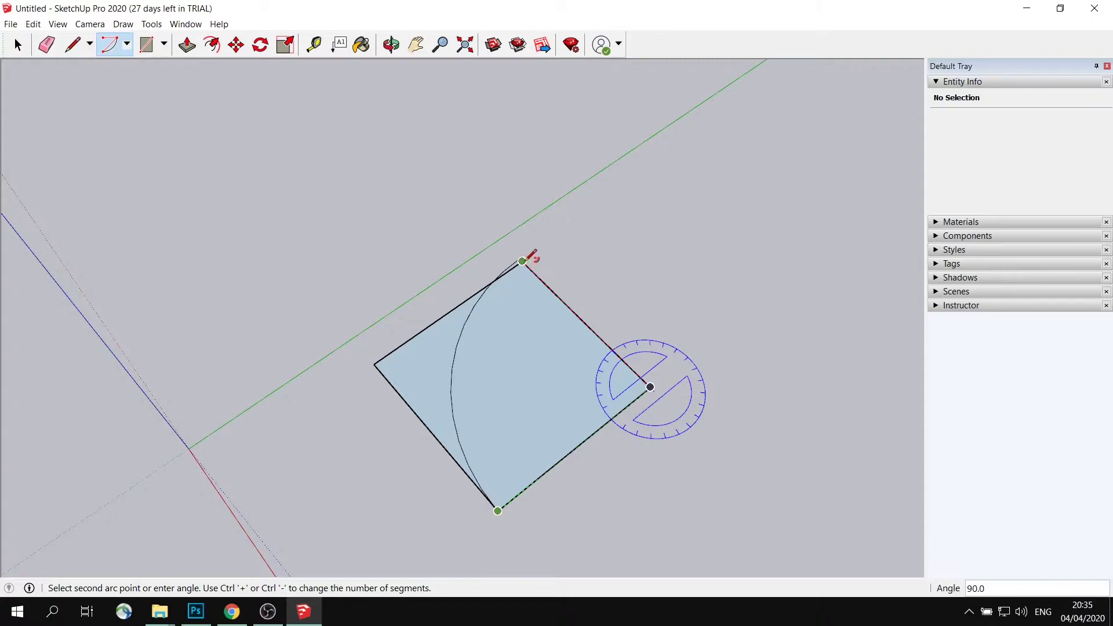
left_click(523, 261)
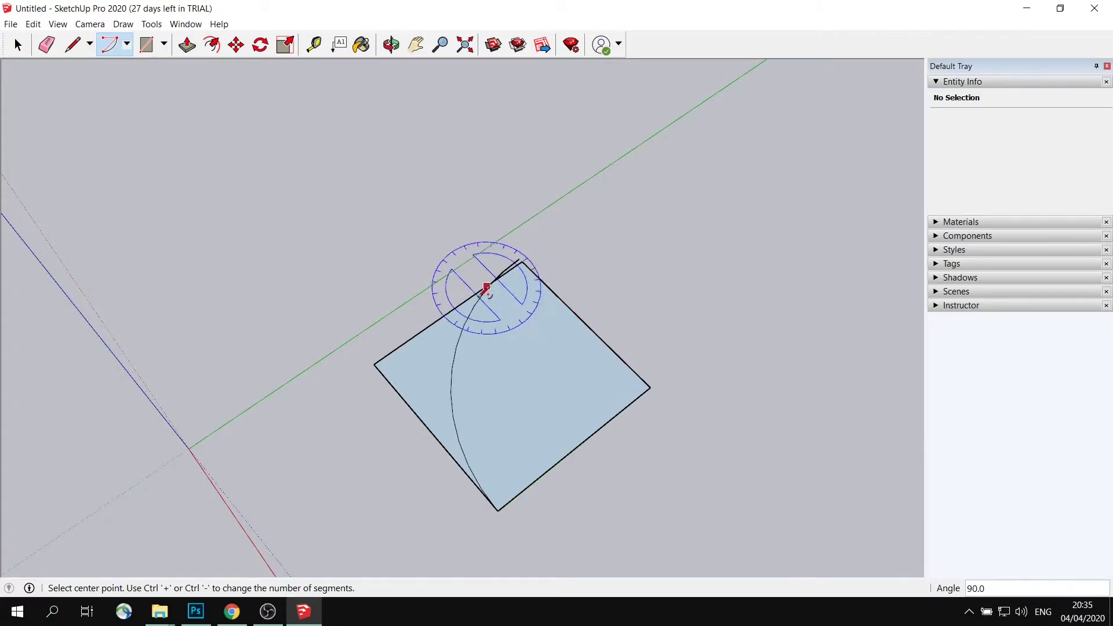
Step: Draw a 2 Point Arc across the rectangle's near edge, from corner to corner, bulging inward about 301 m
left_click(127, 44)
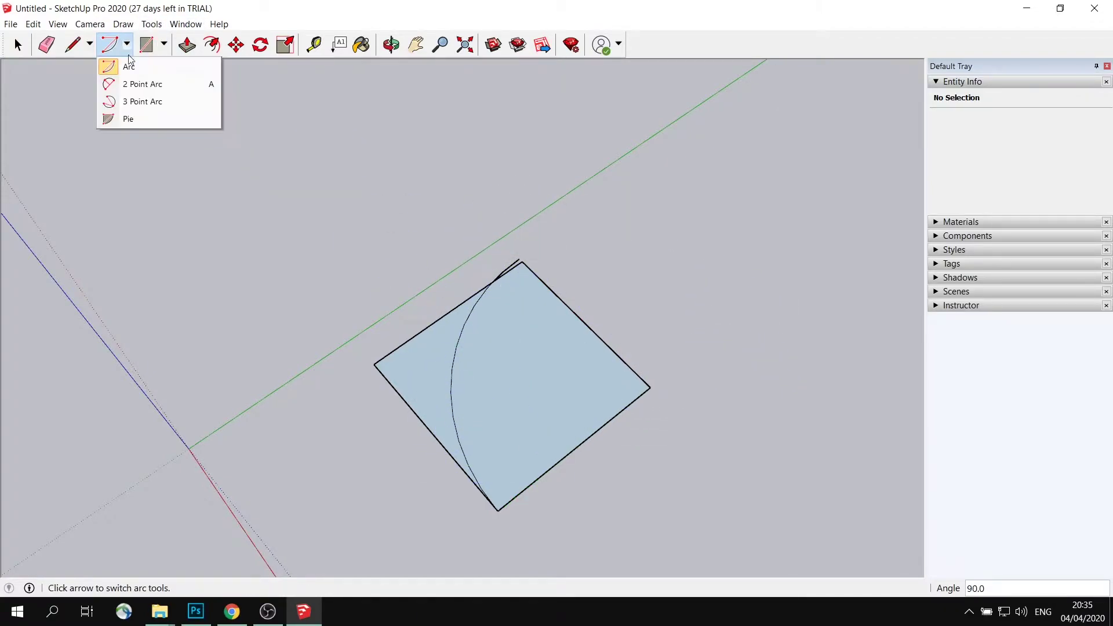
left_click(142, 85)
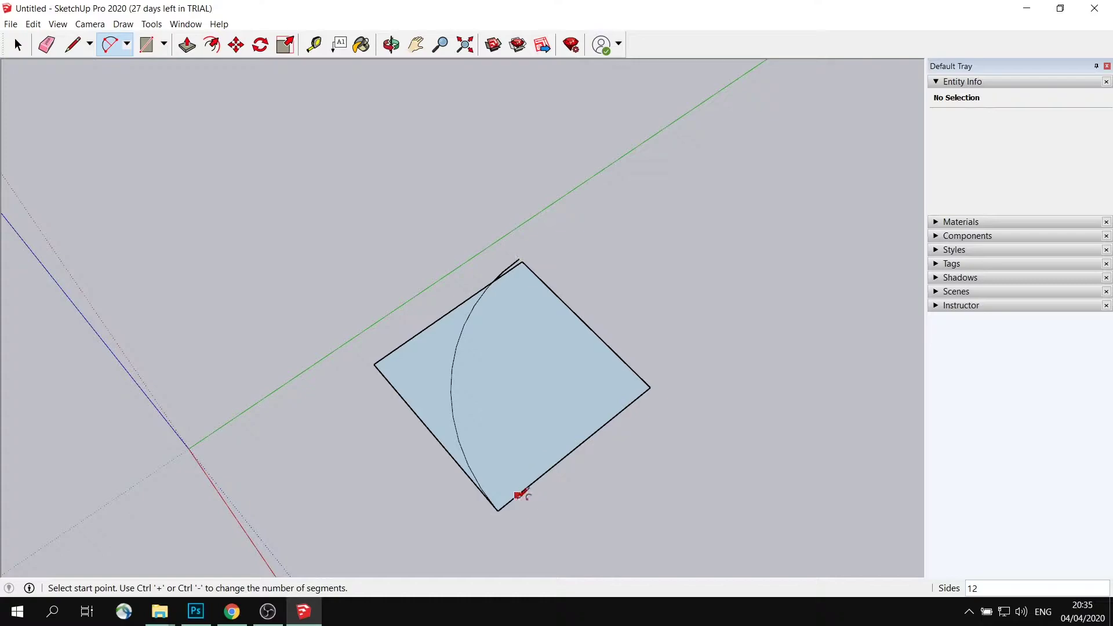
left_click(497, 511)
left_click(651, 387)
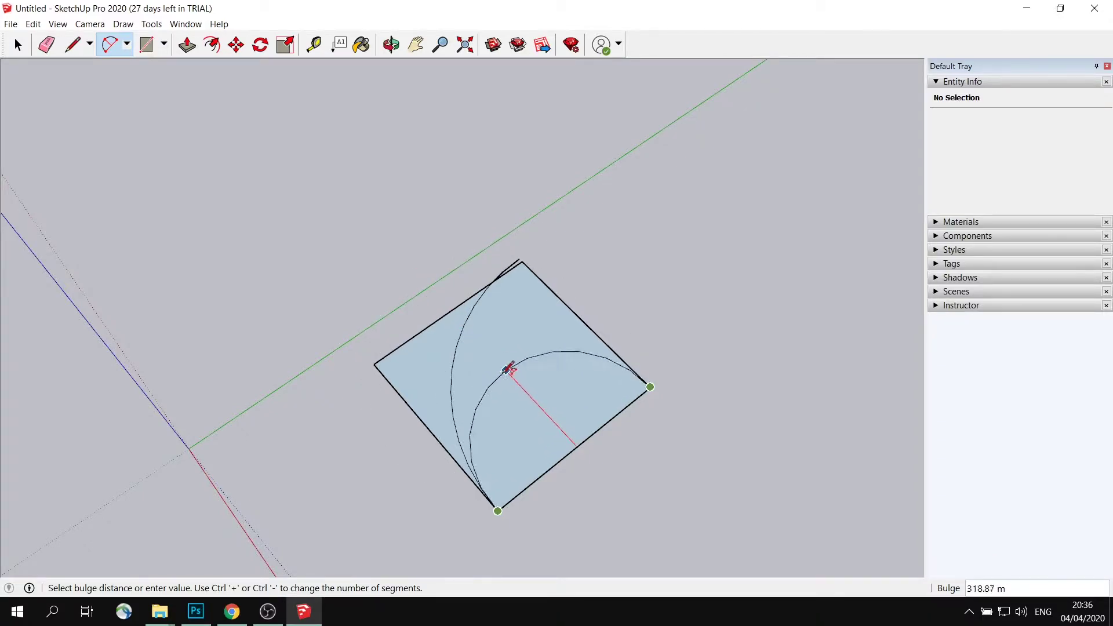
left_click(514, 372)
Step: Draw a 180° 3 Point Arc through three corners of the rectangle, bulging outside its two outer edges
left_click(127, 45)
left_click(127, 46)
left_click(127, 46)
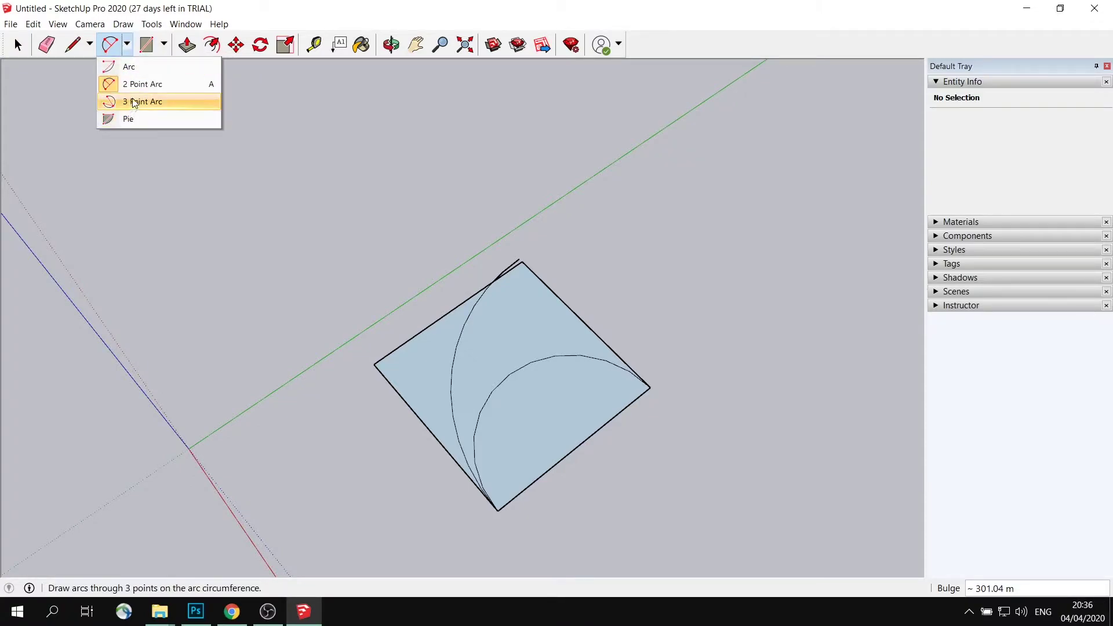
left_click(139, 101)
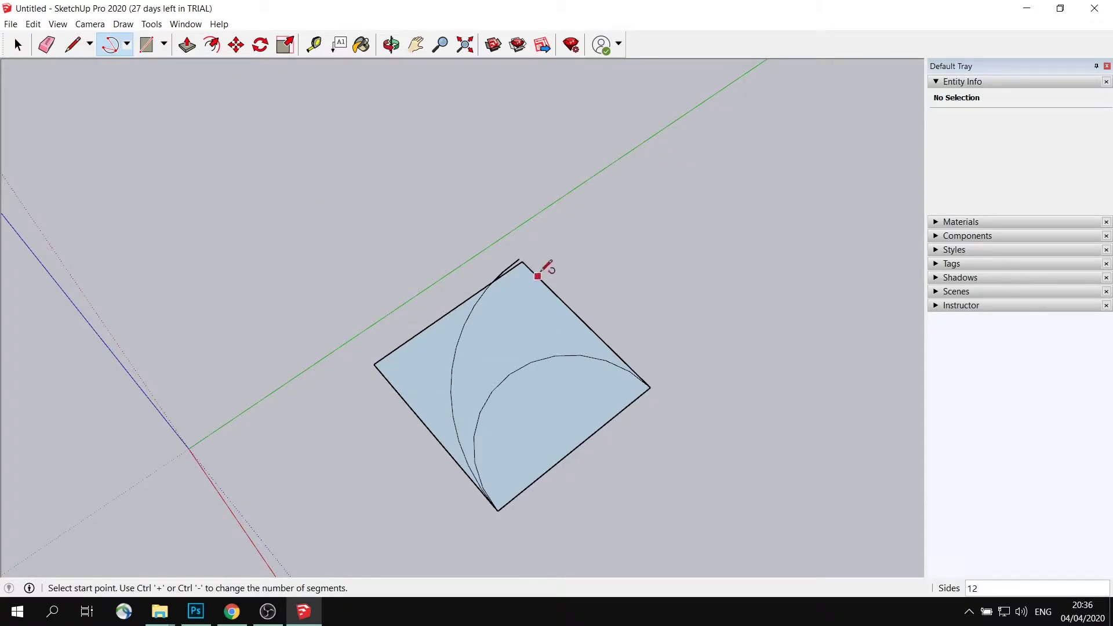
left_click(522, 261)
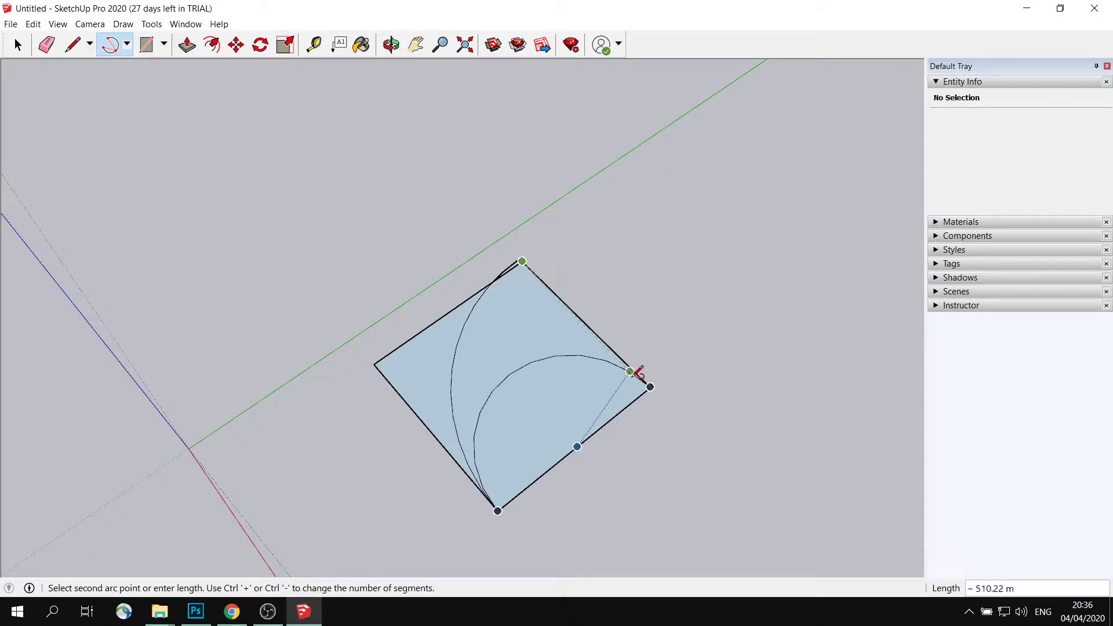
left_click(650, 386)
left_click(500, 509)
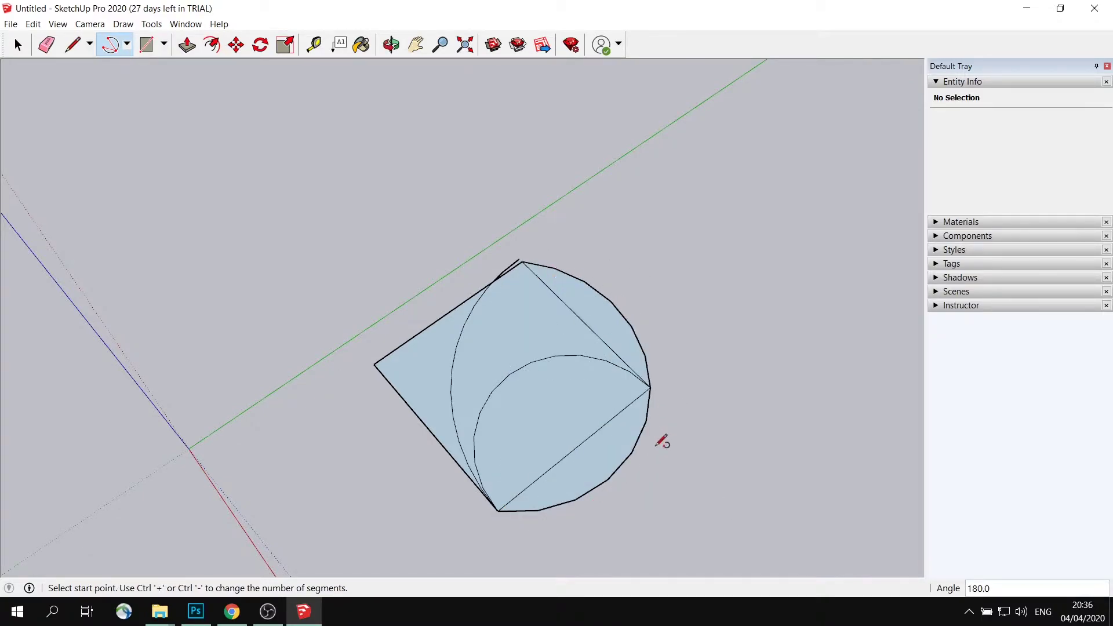
Step: Draw a square of about 620 × 620 m on the ground plane, apart from the first rectangle
middle_click_drag(608, 296, 525, 354)
left_click(146, 45)
left_click(491, 213)
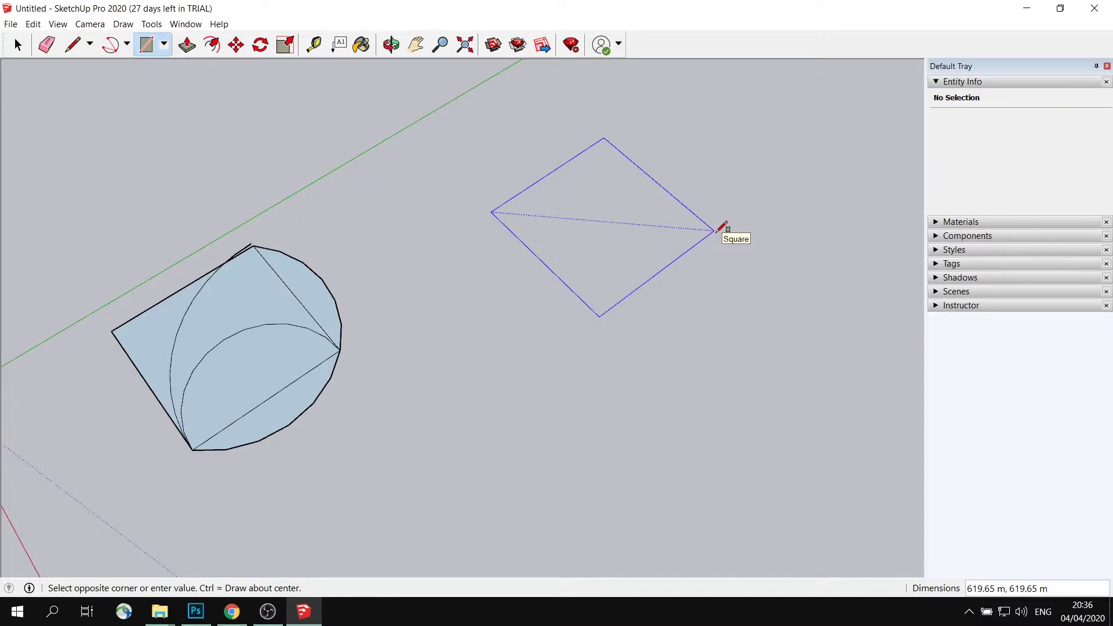
left_click(715, 231)
middle_click_drag(773, 231, 696, 182)
scroll(686, 249, "up", 4)
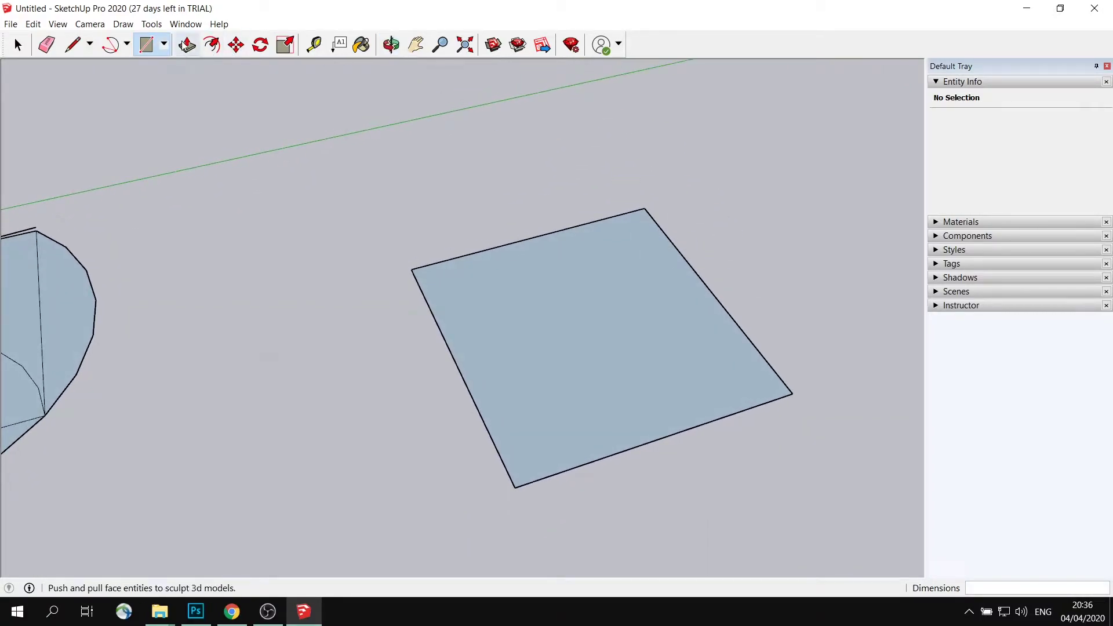
Step: Draw a 180° 3 Point Arc through three corners of the new square, bulging outside two of its edges
left_click(127, 44)
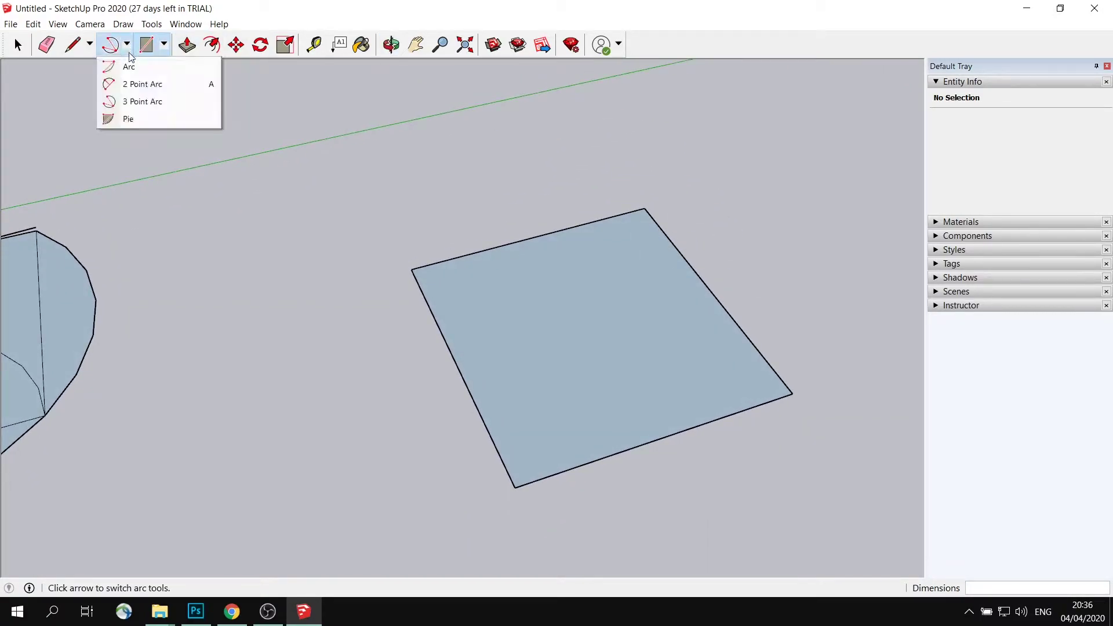
left_click(143, 67)
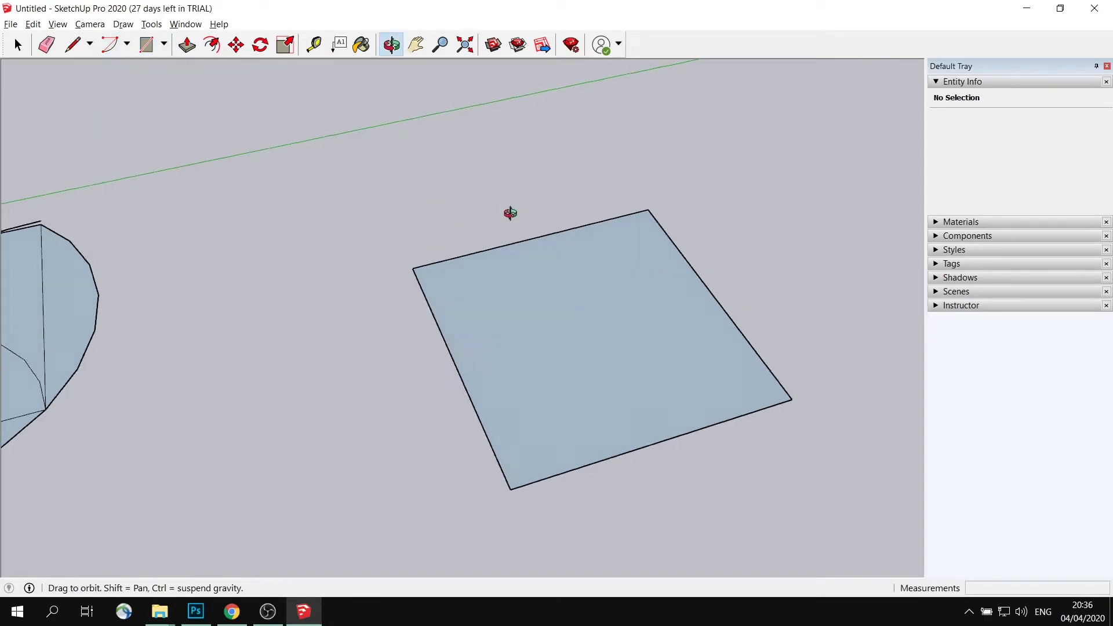
middle_click_drag(516, 209, 432, 310)
left_click(127, 44)
left_click(137, 100)
middle_click_drag(519, 342, 514, 342)
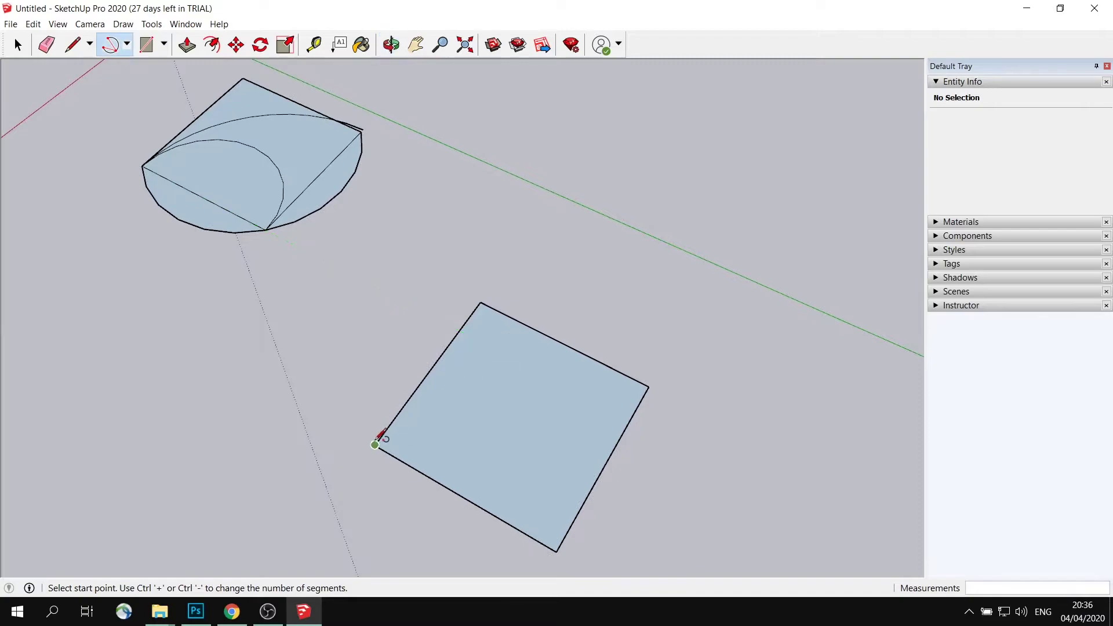
left_click(375, 445)
left_click(480, 302)
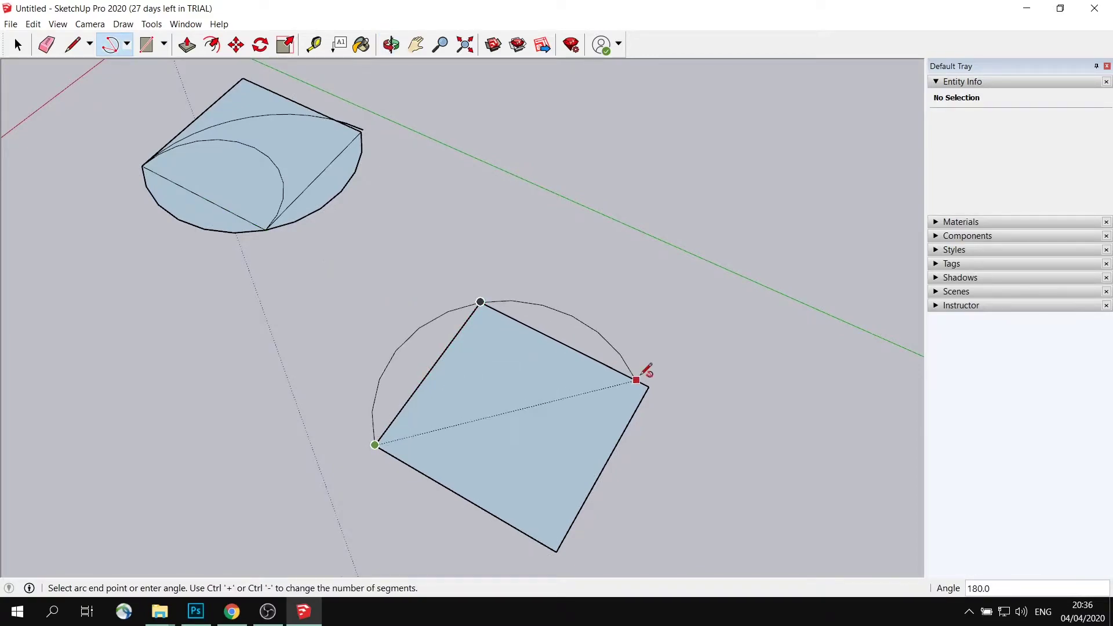
left_click(650, 386)
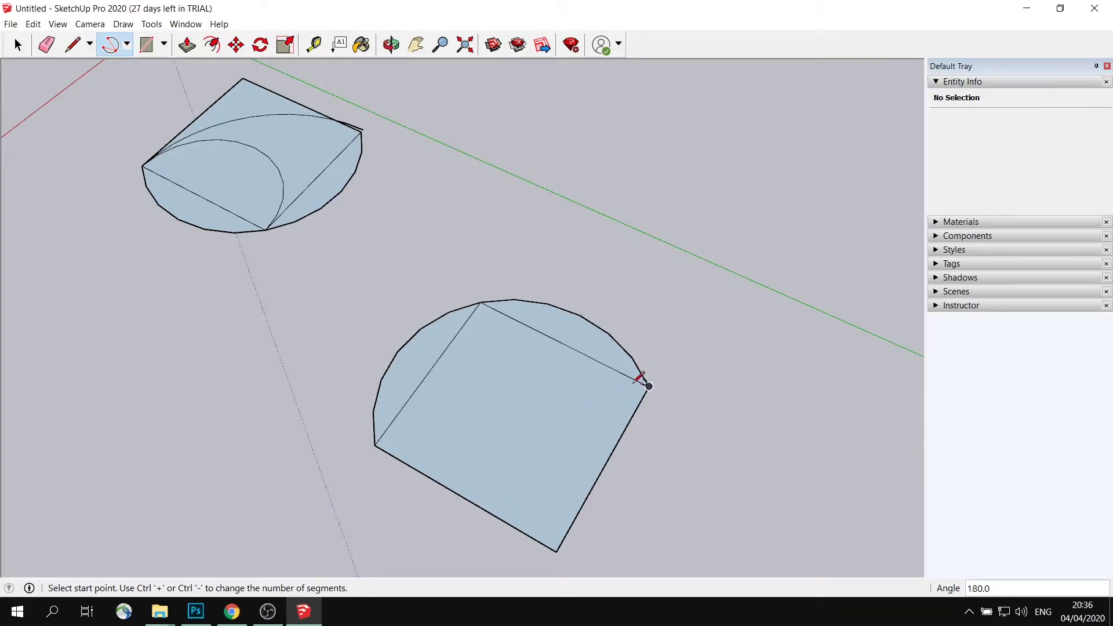
Step: Draw a 2 Point Arc between the square's opposite corners where the outer arc ends, bulging about 170 m towards that arc
left_click(126, 45)
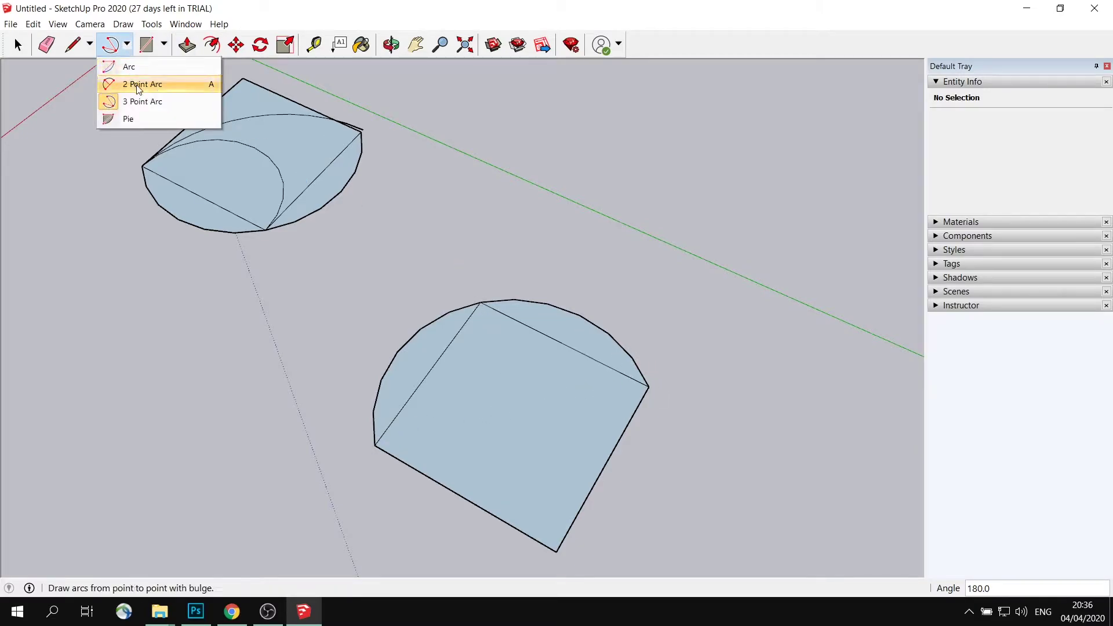
left_click(139, 86)
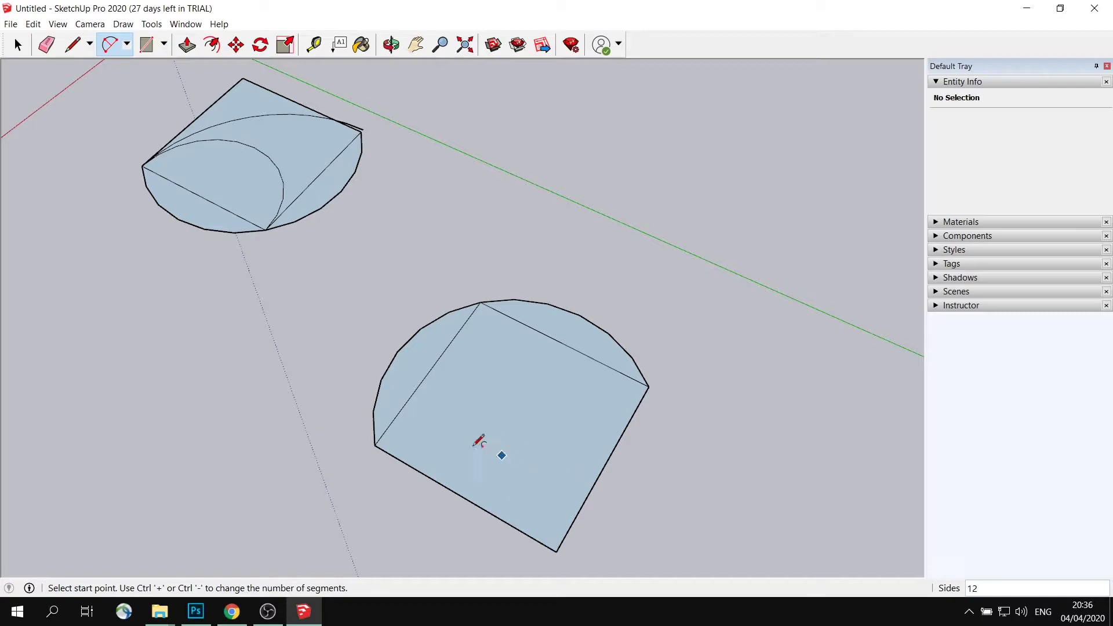
left_click(374, 445)
left_click(649, 386)
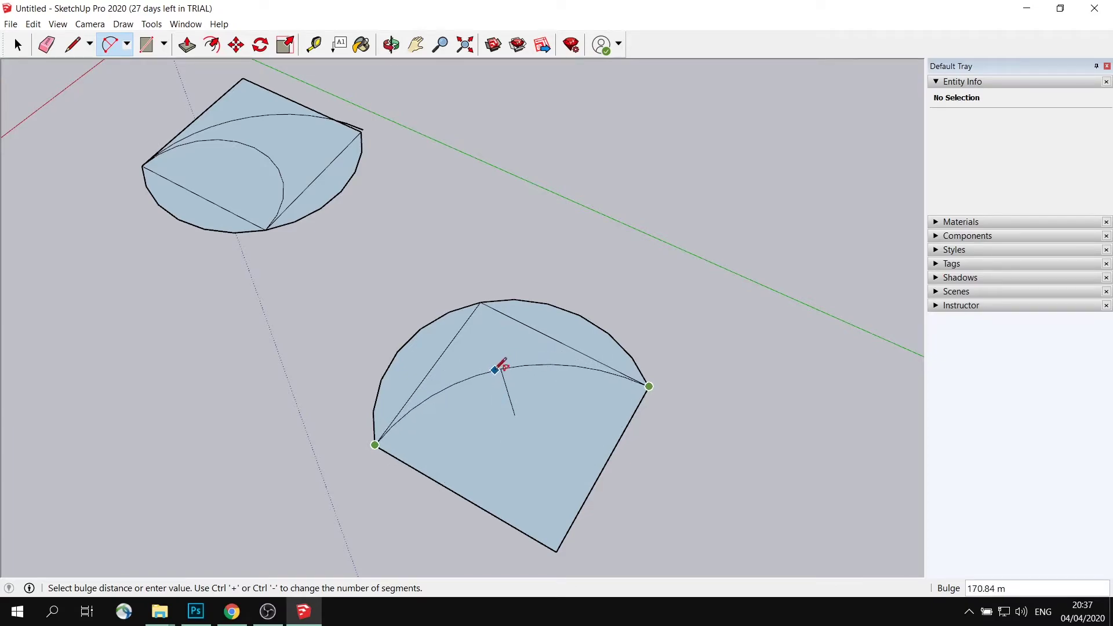
left_click(495, 371)
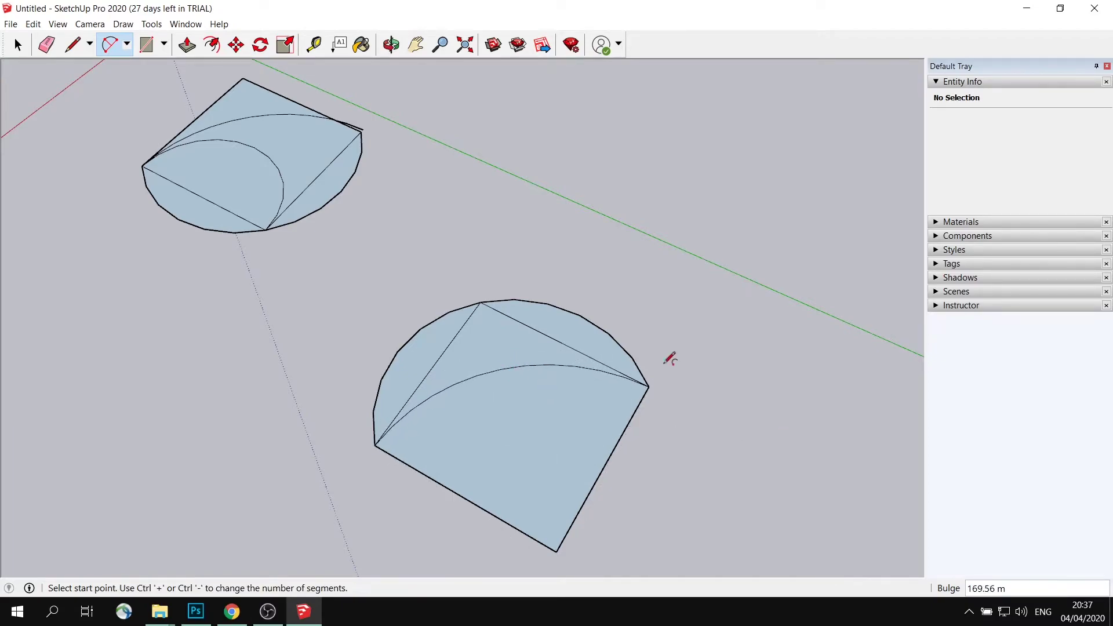
Step: Draw a smaller Arc centred on the square's remaining corner, running between points on the two adjoining edges
left_click(127, 44)
left_click(129, 67)
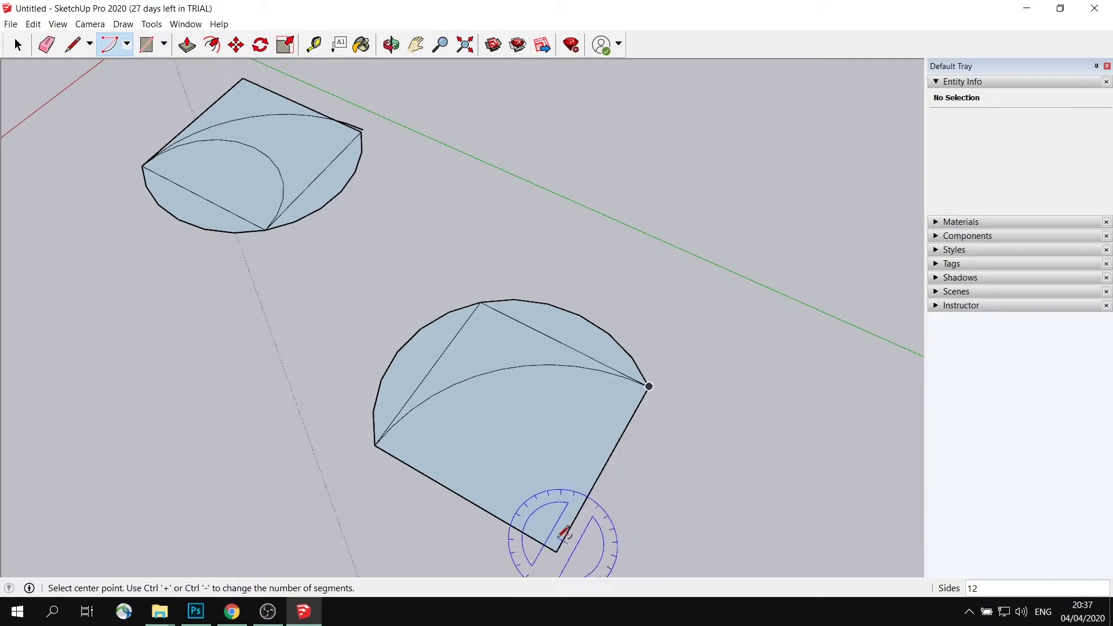
left_click(555, 551)
left_click(622, 436)
left_click(444, 476)
middle_click_drag(562, 414, 695, 385)
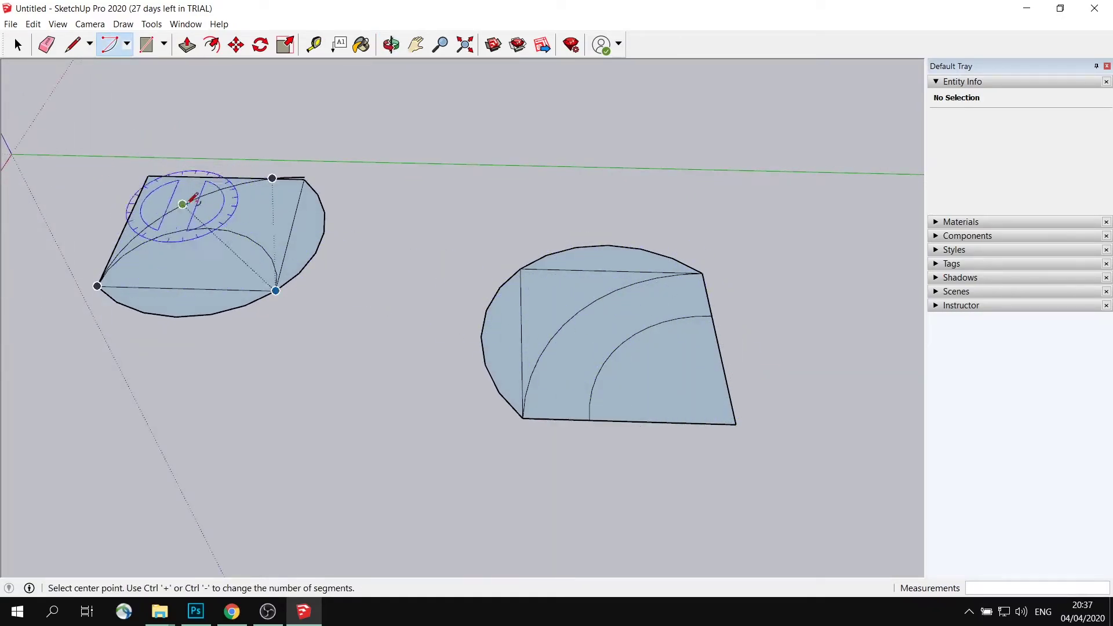
middle_click_drag(695, 348, 641, 281)
Step: Draw a freestanding Arc from a centre point on the empty ground between the two shapes
left_click(126, 44)
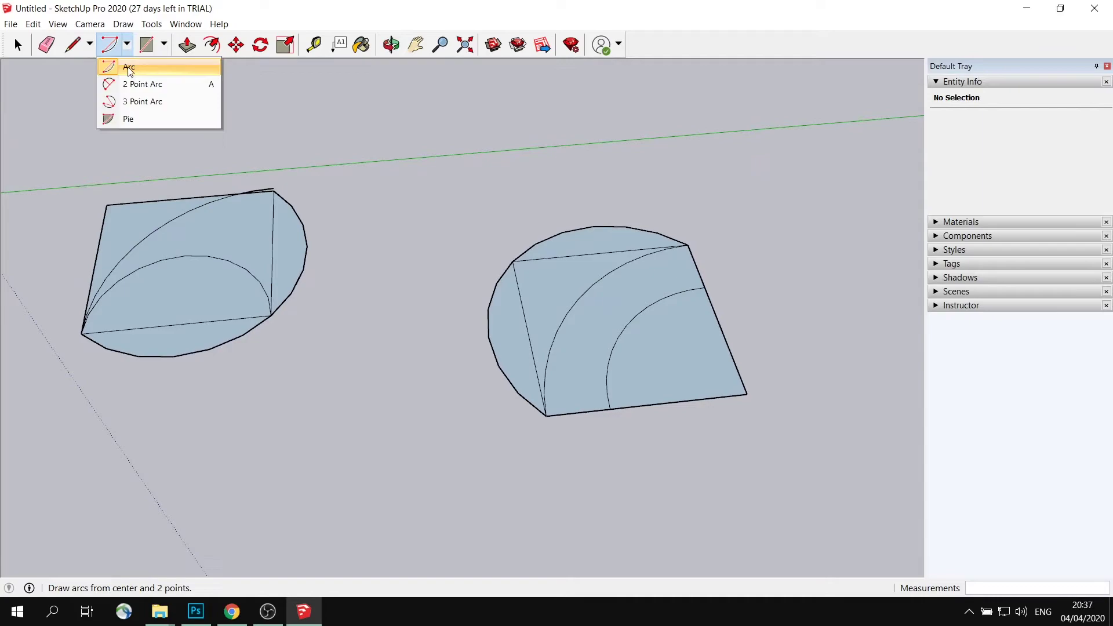
left_click(132, 66)
left_click(164, 44)
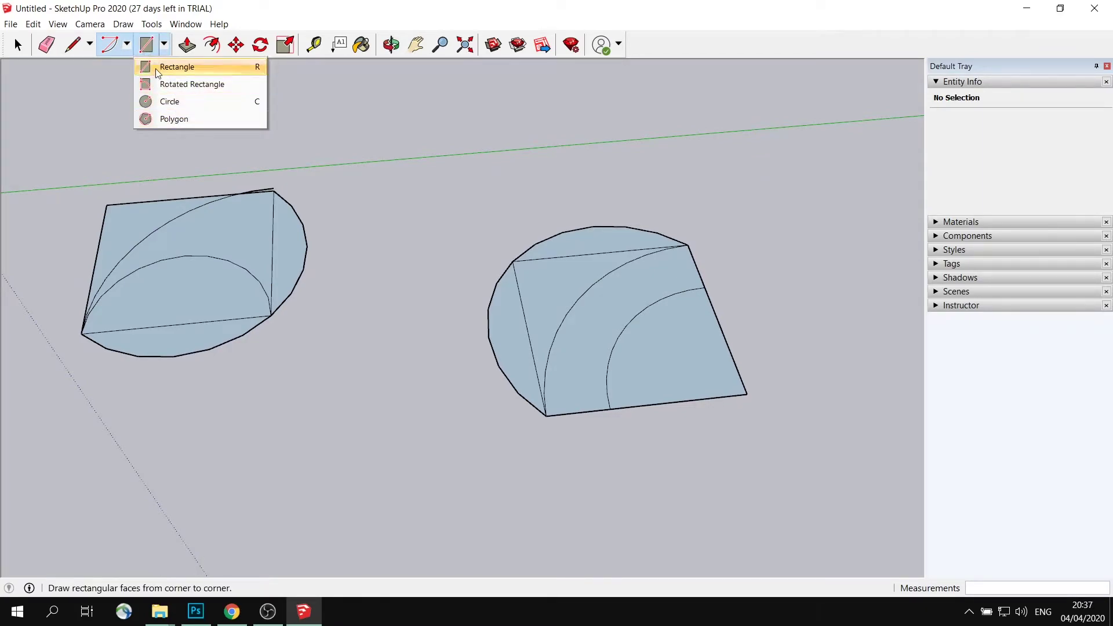
left_click(127, 44)
left_click(118, 67)
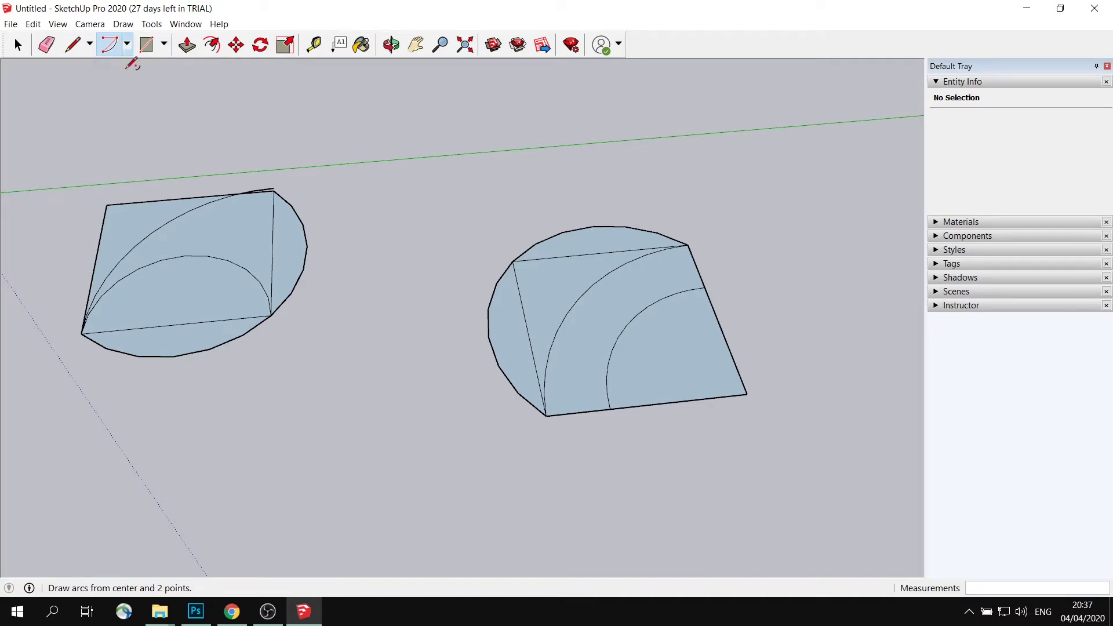
left_click(374, 458)
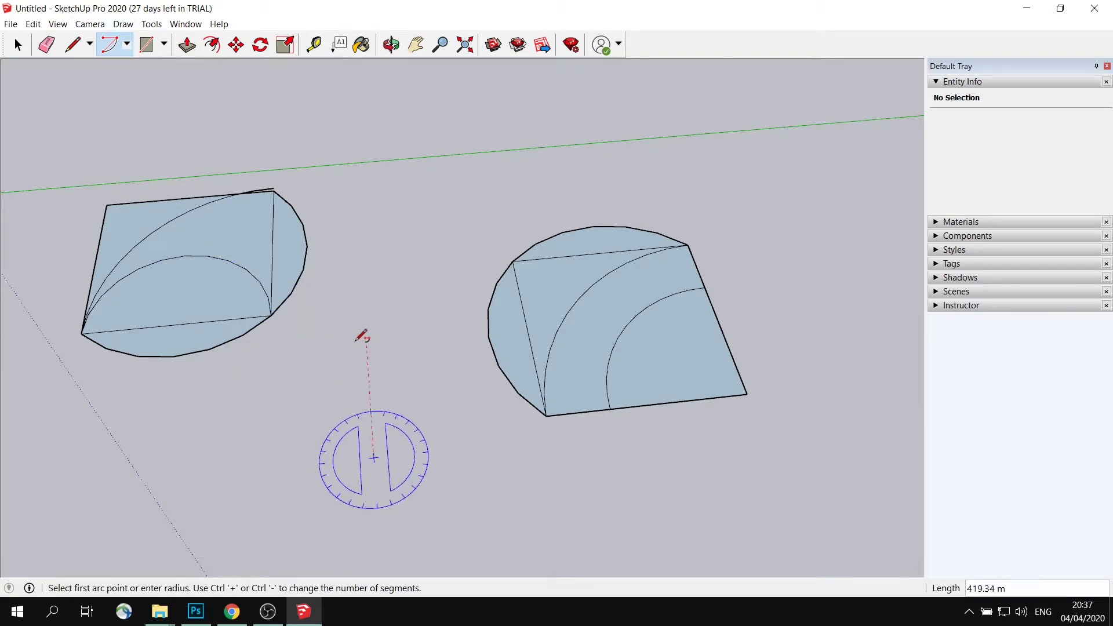
left_click(252, 470)
left_click(400, 360)
mouse_move(400, 359)
middle_mouse_down()
mouse_move(427, 400)
mouse_move(449, 330)
mouse_move(386, 344)
middle_mouse_up()
left_click(385, 345)
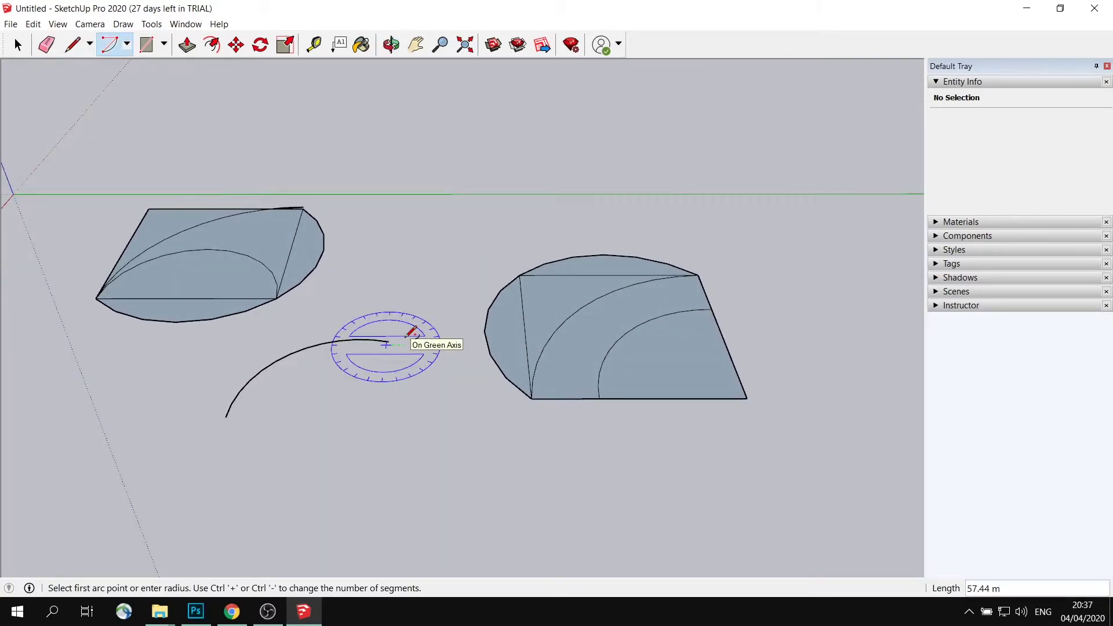
middle_click_drag(479, 291, 480, 415)
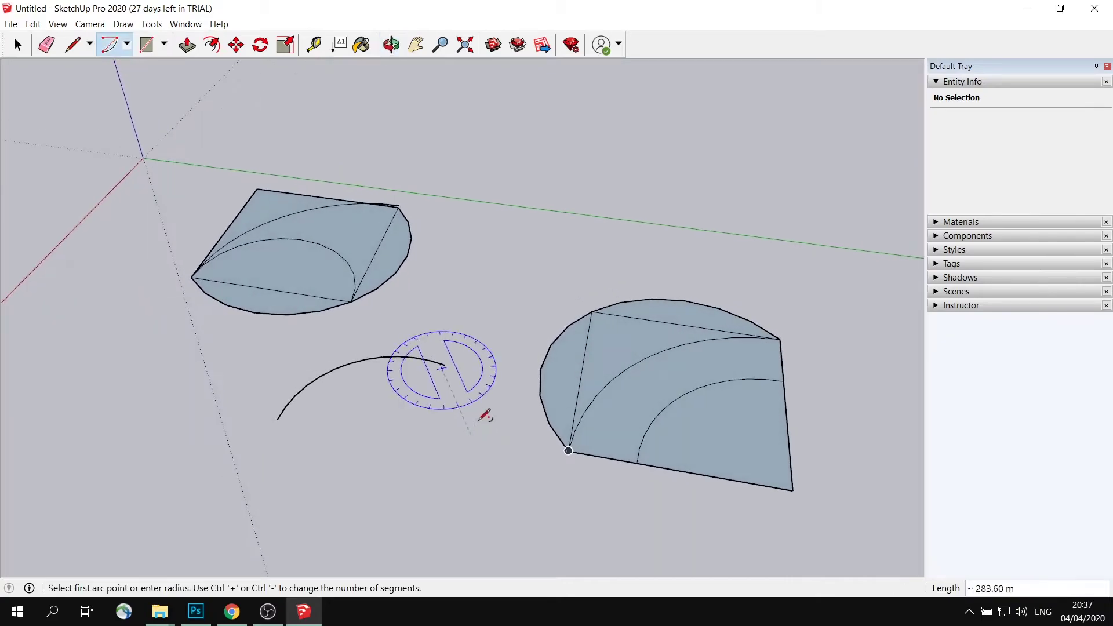
Step: Draw a Pie sector on the empty ground in front of the freestanding arc
left_click(126, 45)
middle_click_drag(429, 365, 504, 378)
left_click(372, 376)
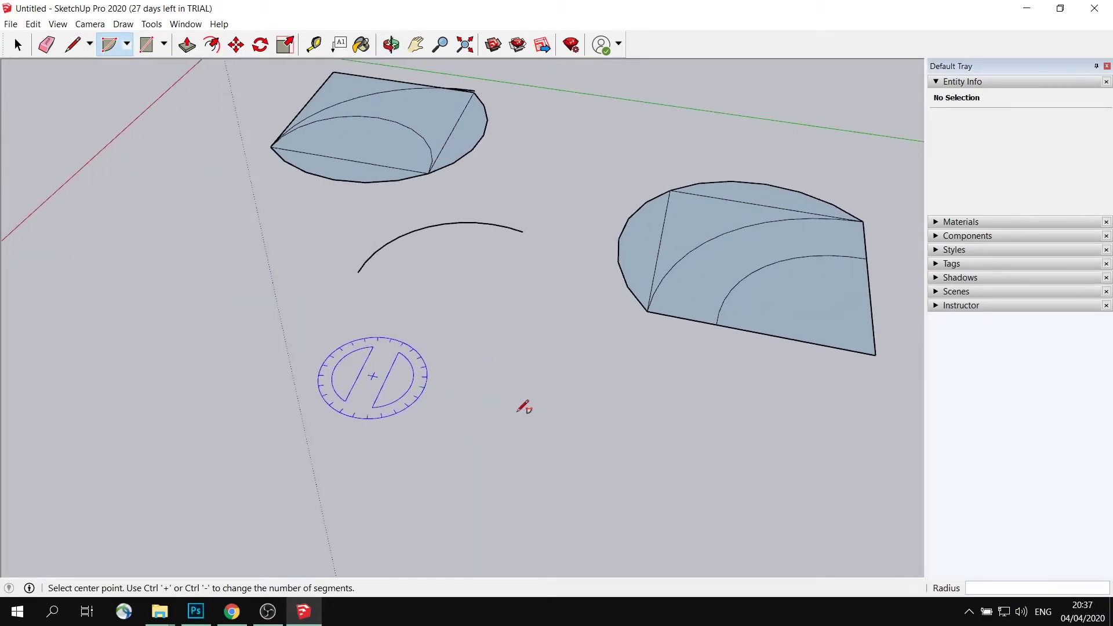
left_click(492, 314)
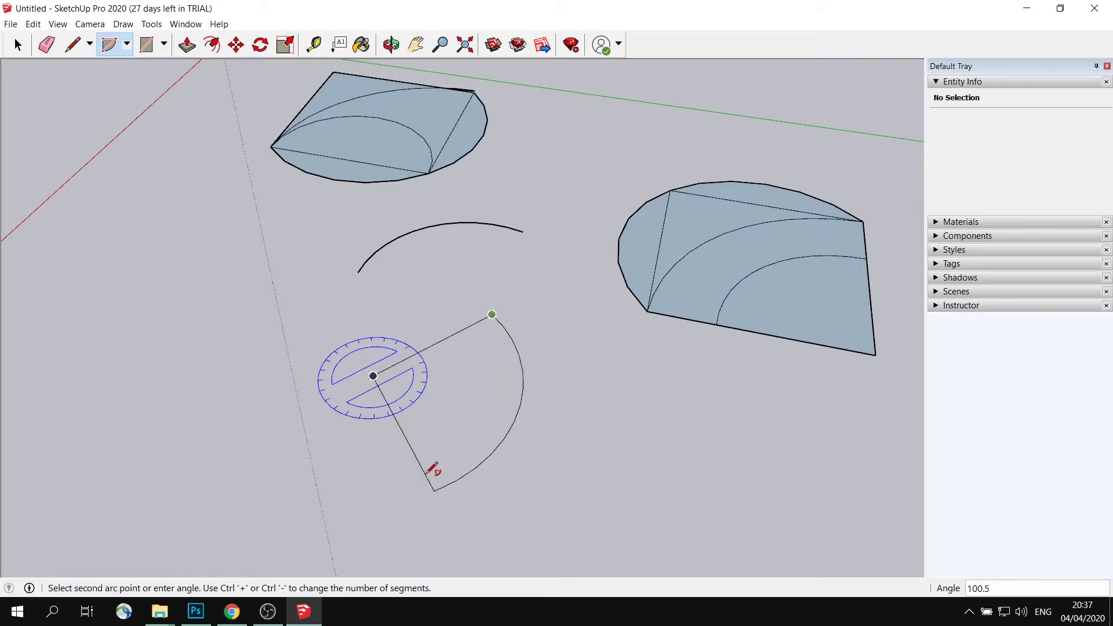
left_click(461, 475)
middle_click_drag(533, 428, 718, 388)
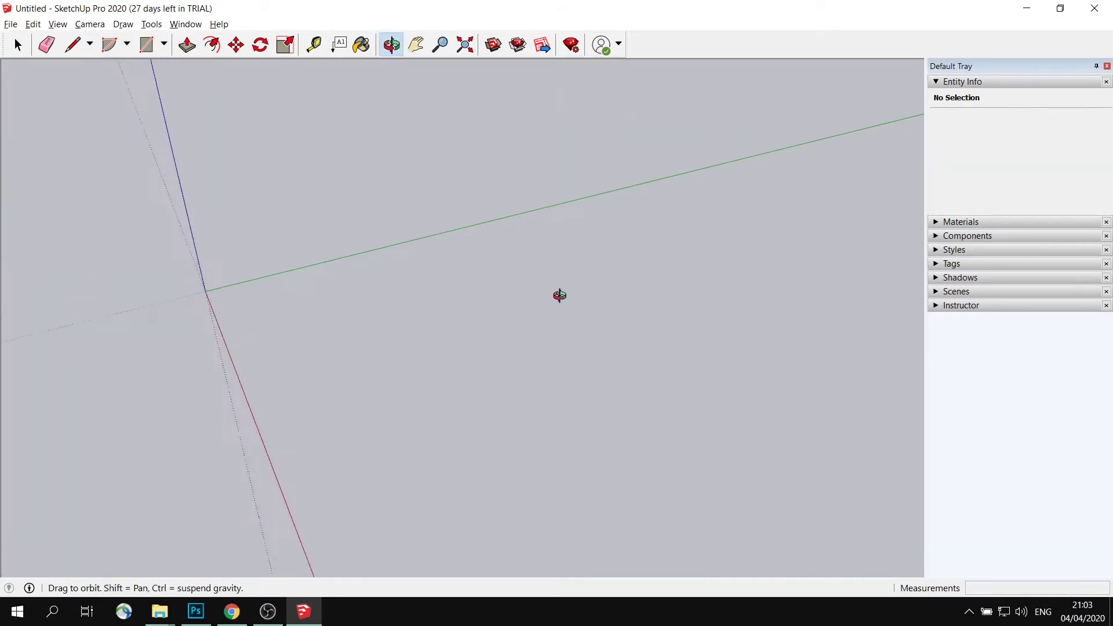
Step: Draw a circle with an area of about 1,574,000 m² on the empty ground plane, beside the green axis near the origin
key("r")
middle_click_drag(513, 348, 495, 325)
middle_click_drag(552, 355, 526, 345)
mouse_move(371, 191)
middle_mouse_down()
mouse_move(390, 201)
mouse_move(360, 174)
middle_mouse_up()
left_click(163, 46)
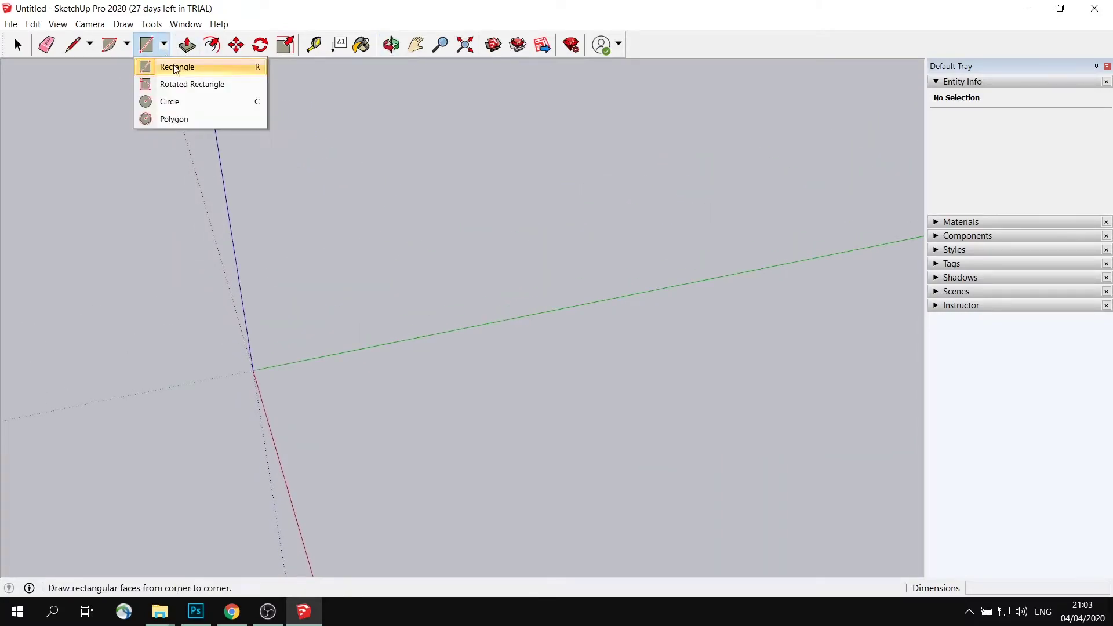
left_click(180, 105)
left_click(388, 384)
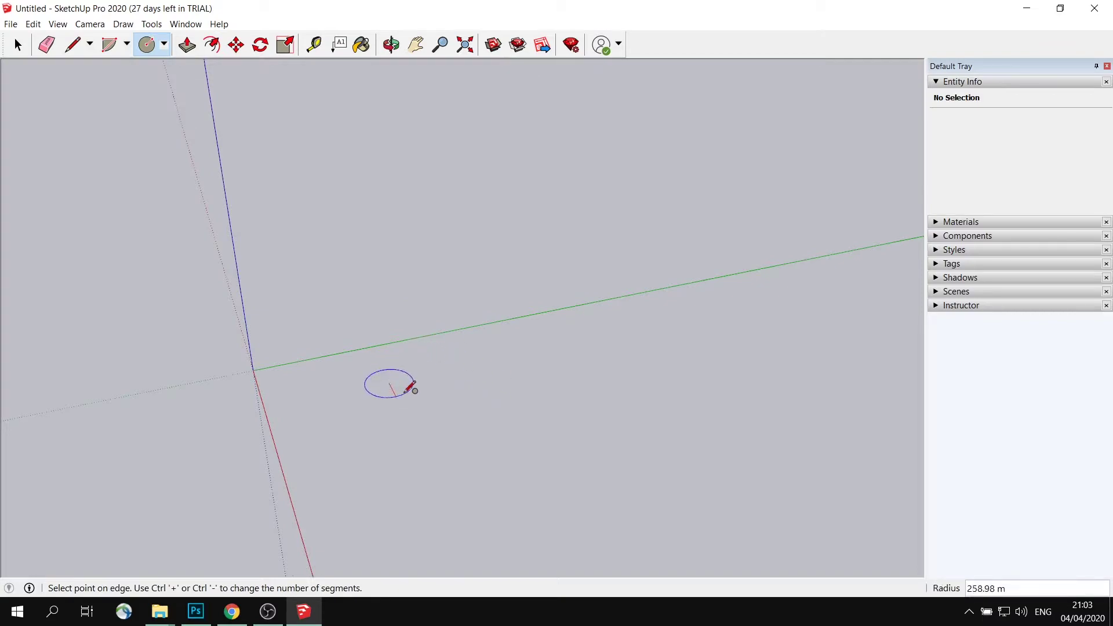
left_click(438, 411)
Step: Push/Pull the circle's face upward about 88 m into a flat disc
left_click(18, 44)
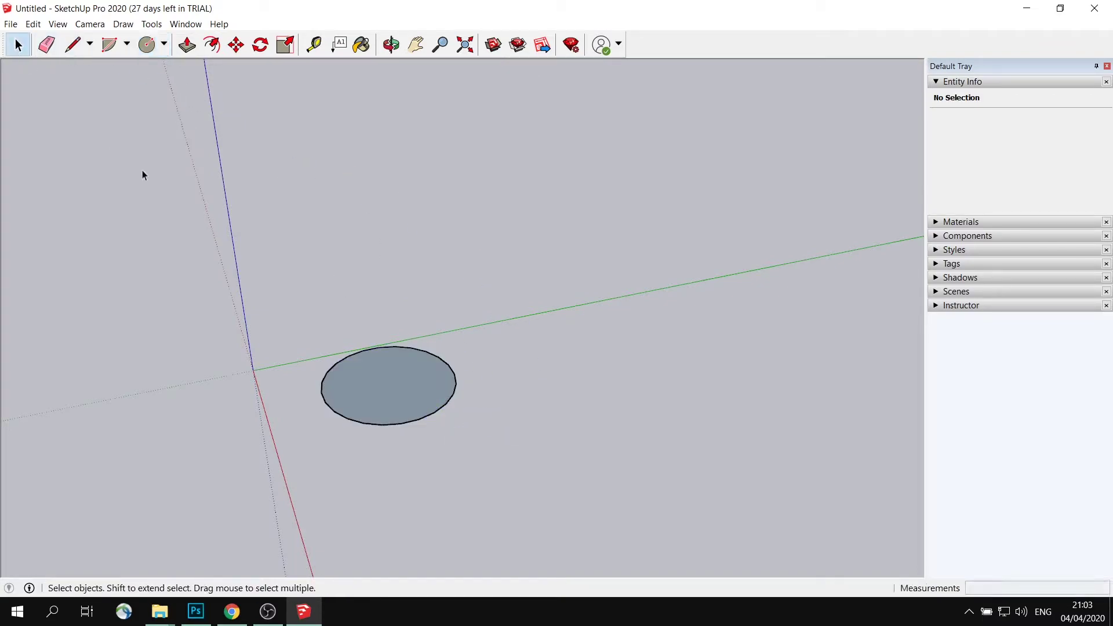
left_click(389, 393)
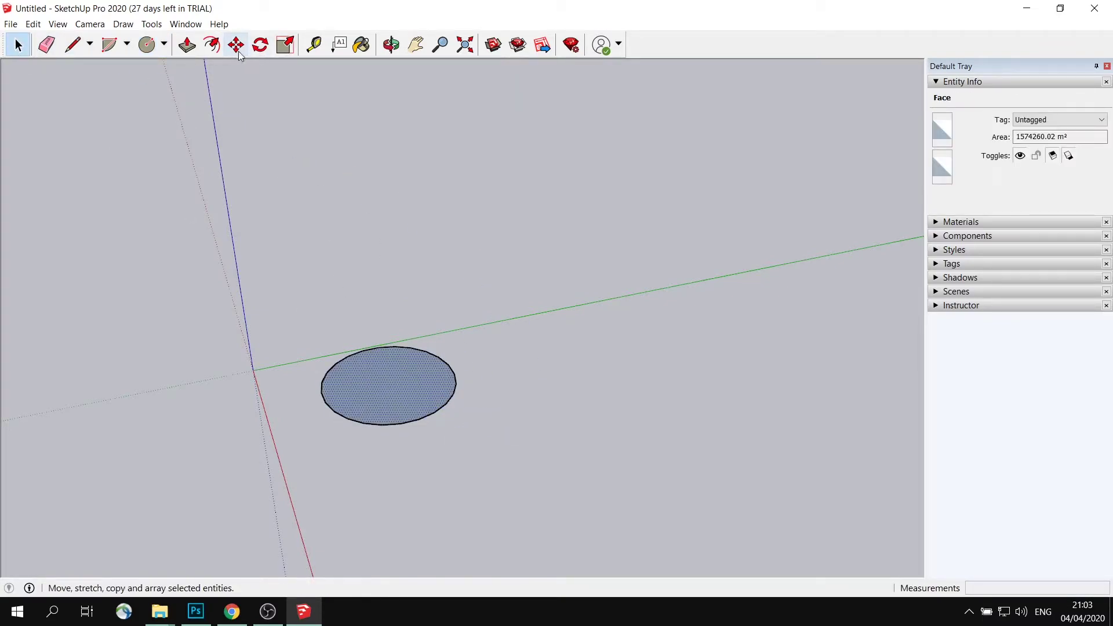
left_click(191, 46)
left_click_drag(392, 420, 395, 411)
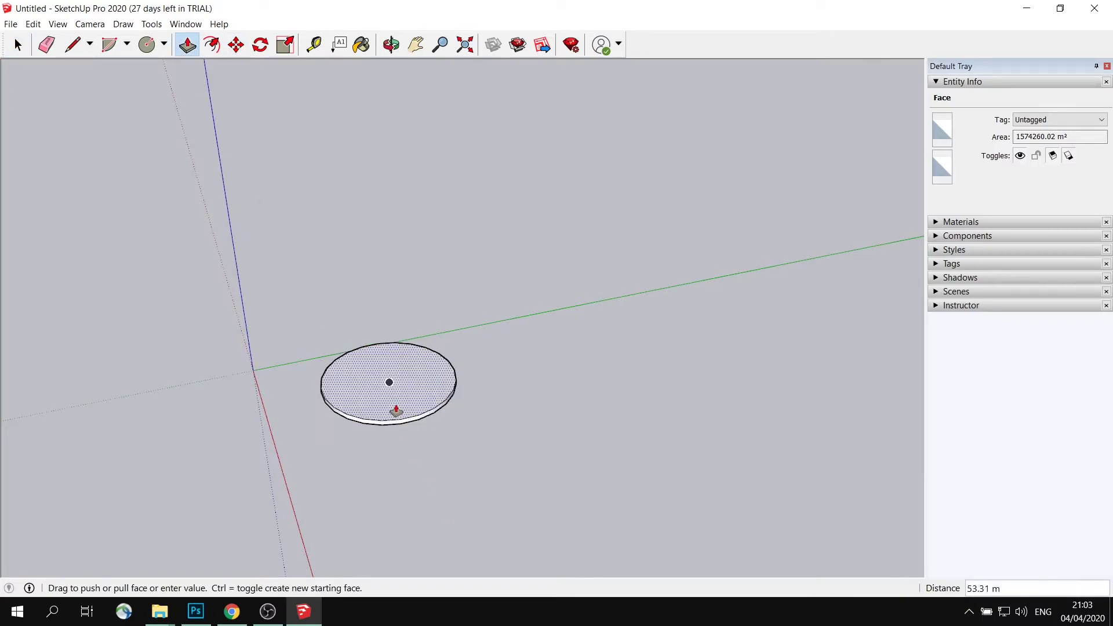
left_click(398, 409)
middle_click_drag(417, 355, 422, 363)
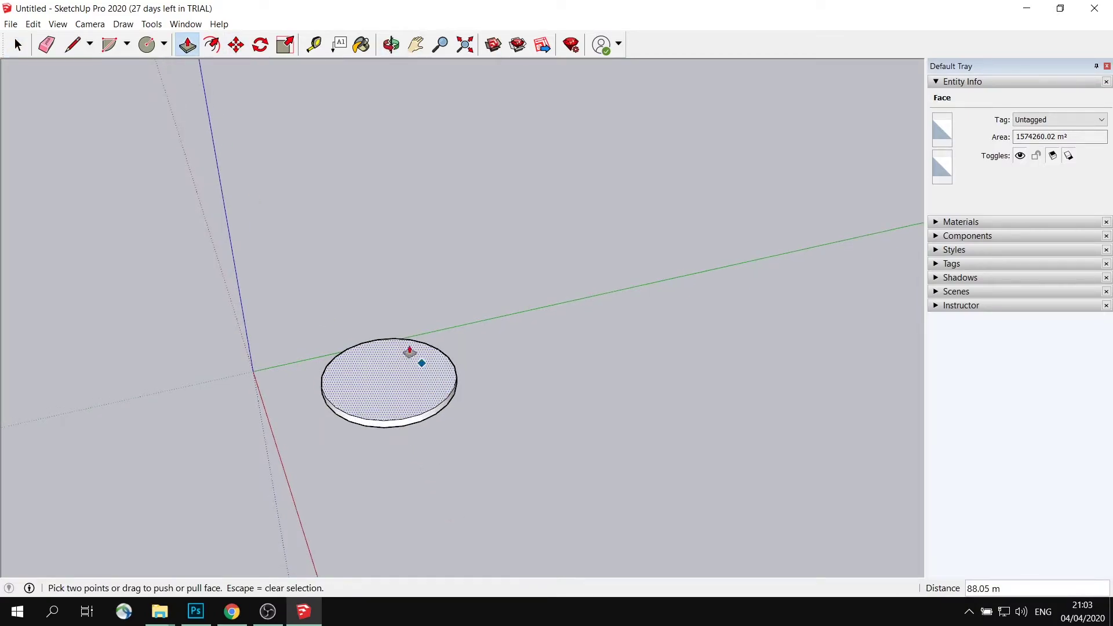
Step: Offset the outline of the disc's top face inward by about 77 m
left_click(284, 47)
key("f")
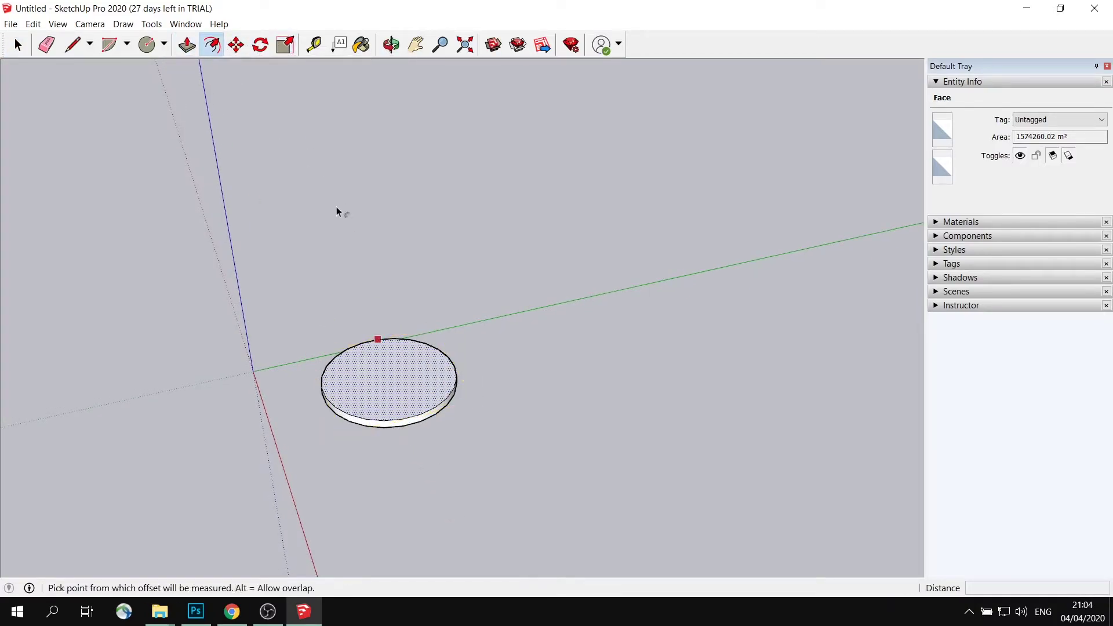
left_click(439, 397)
left_click(443, 403)
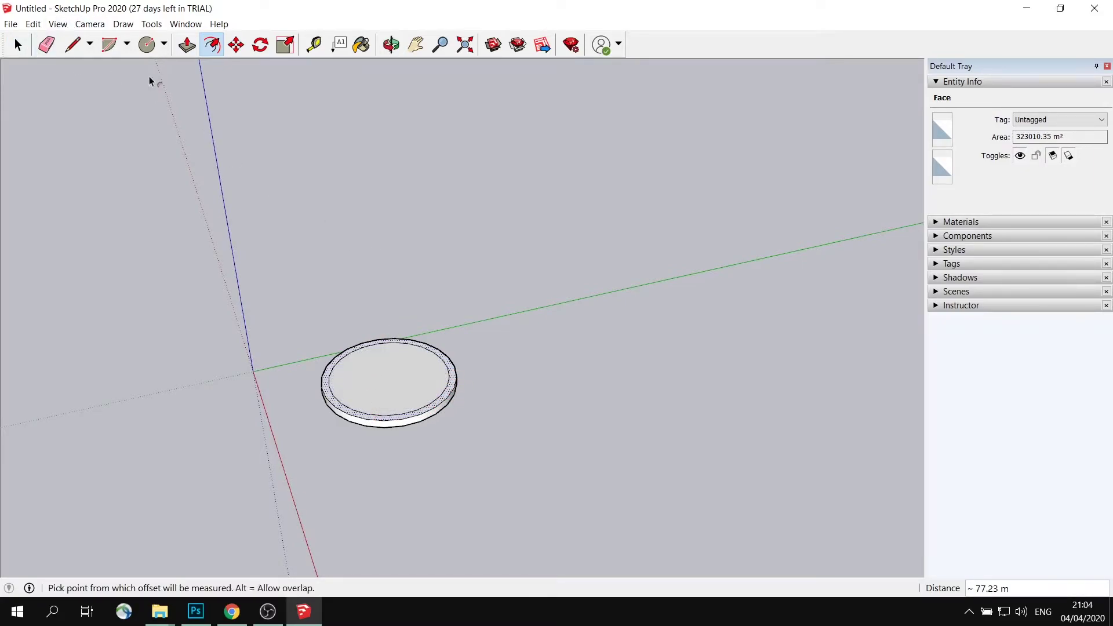
Step: Push/Pull the ring on the disc's top face upward to form a tall hollow cylinder
key("p")
scroll(458, 384, "up", 2)
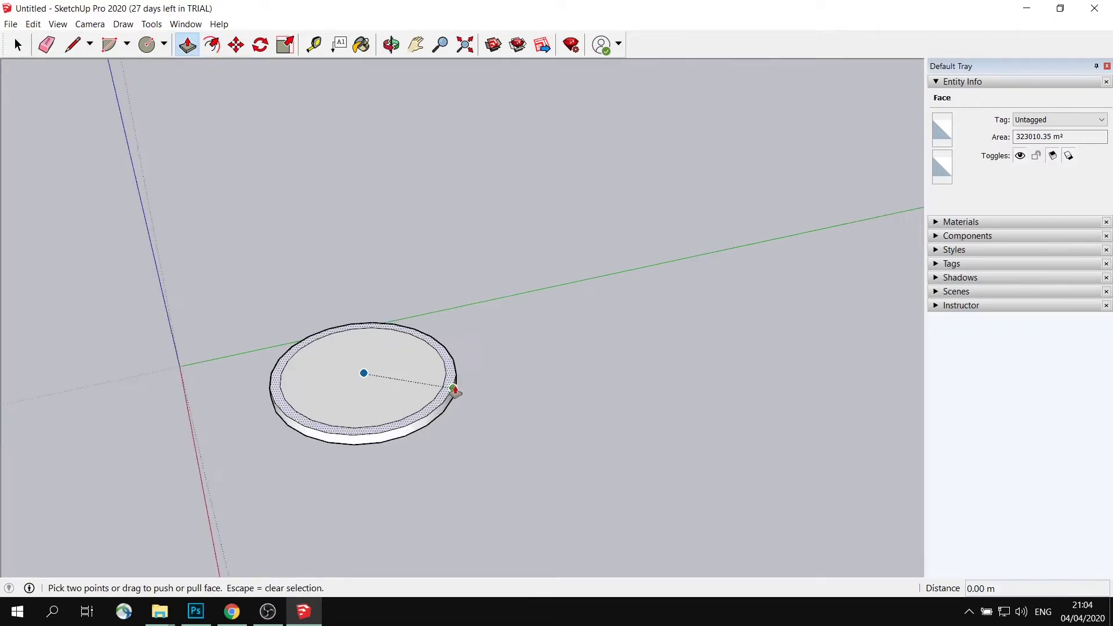
left_click_drag(446, 396, 429, 179)
middle_click_drag(487, 174, 522, 232)
key("space")
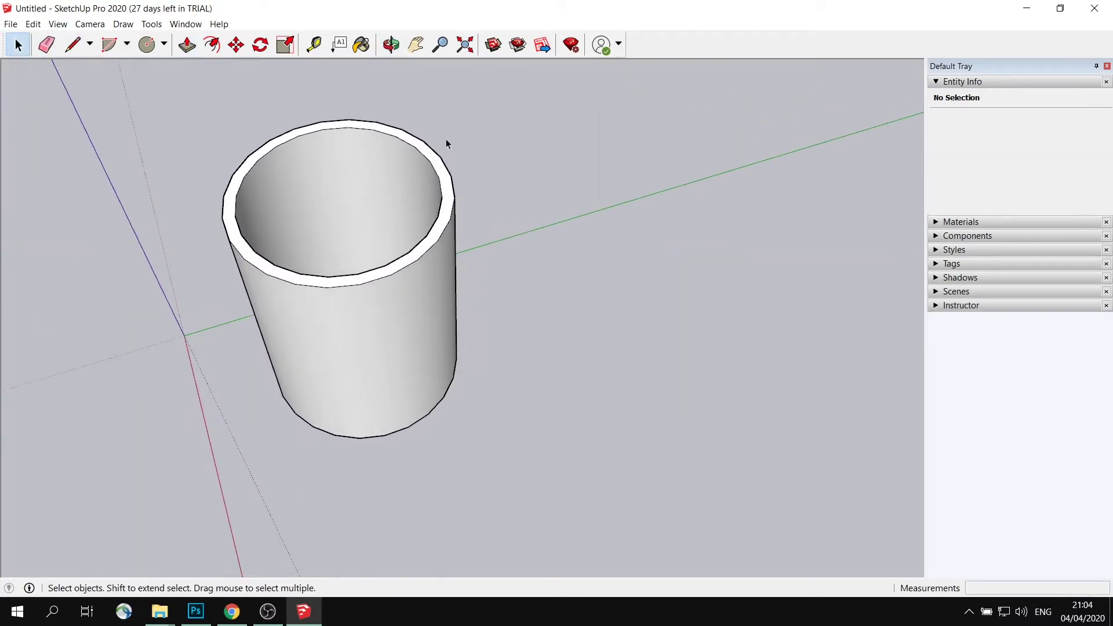
Step: Scale the cylinder's top rim face uniformly outward to an area of about 633,100 m², flaring the walls into a cup
left_click(433, 163)
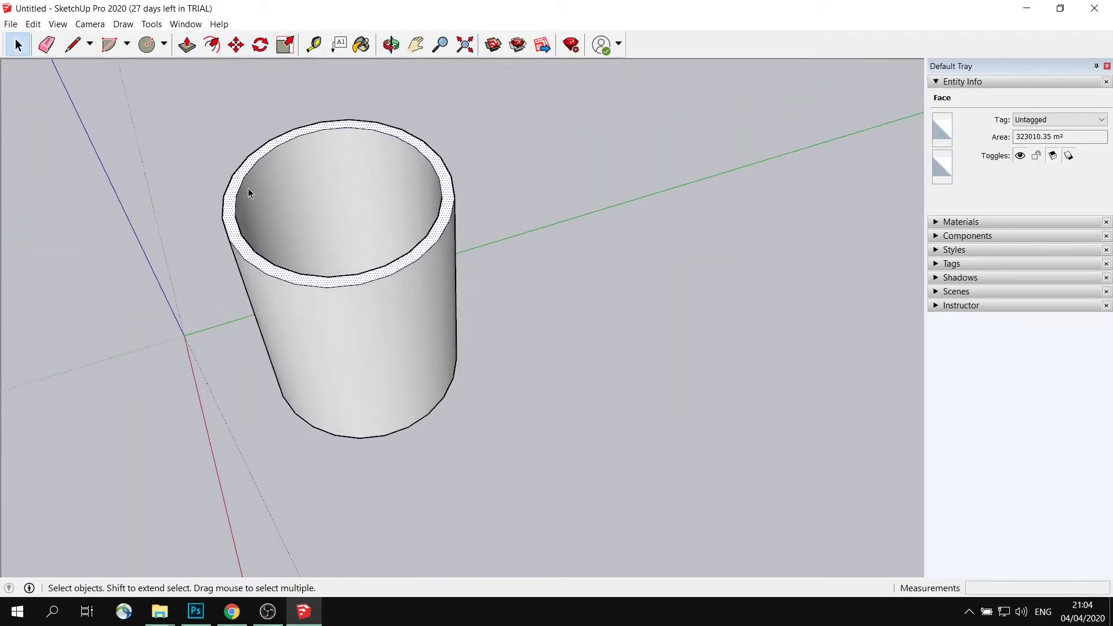
left_click(285, 45)
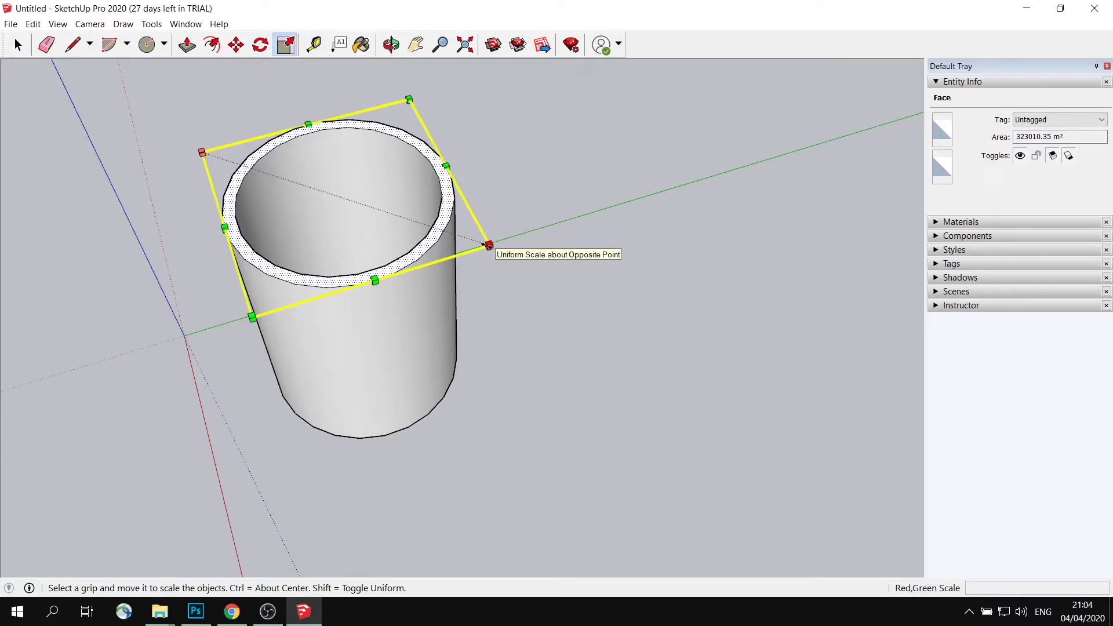
left_click_drag(488, 245, 551, 264)
middle_click_drag(550, 264, 708, 222)
key("space")
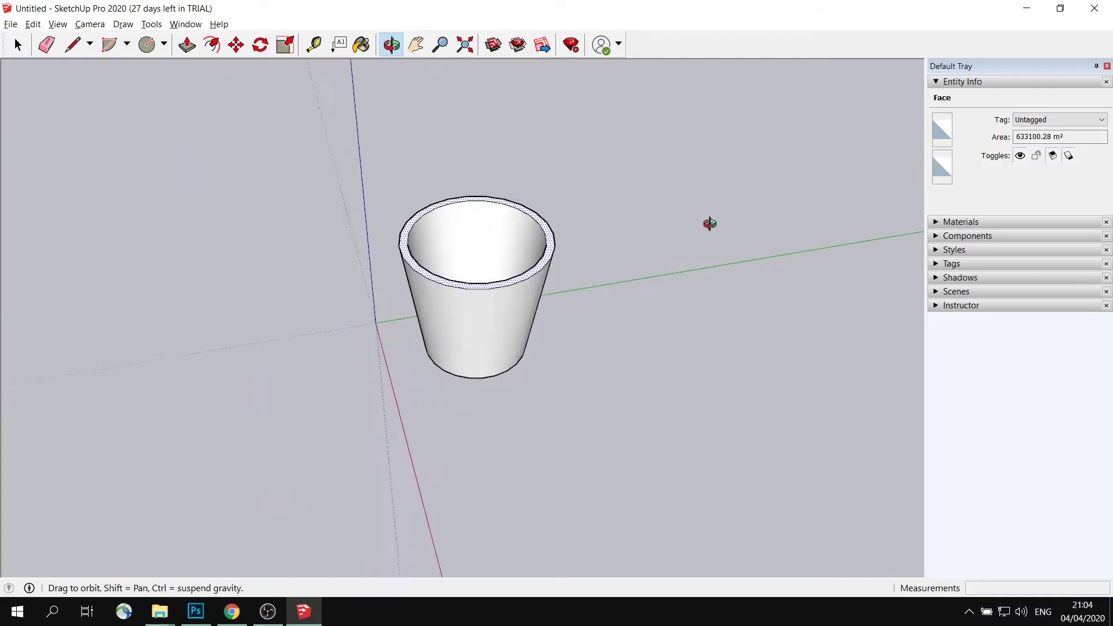
scroll(608, 233, "up", 2)
middle_click_drag(607, 233, 599, 239)
scroll(579, 267, "up", 2)
middle_click_drag(552, 309, 564, 243)
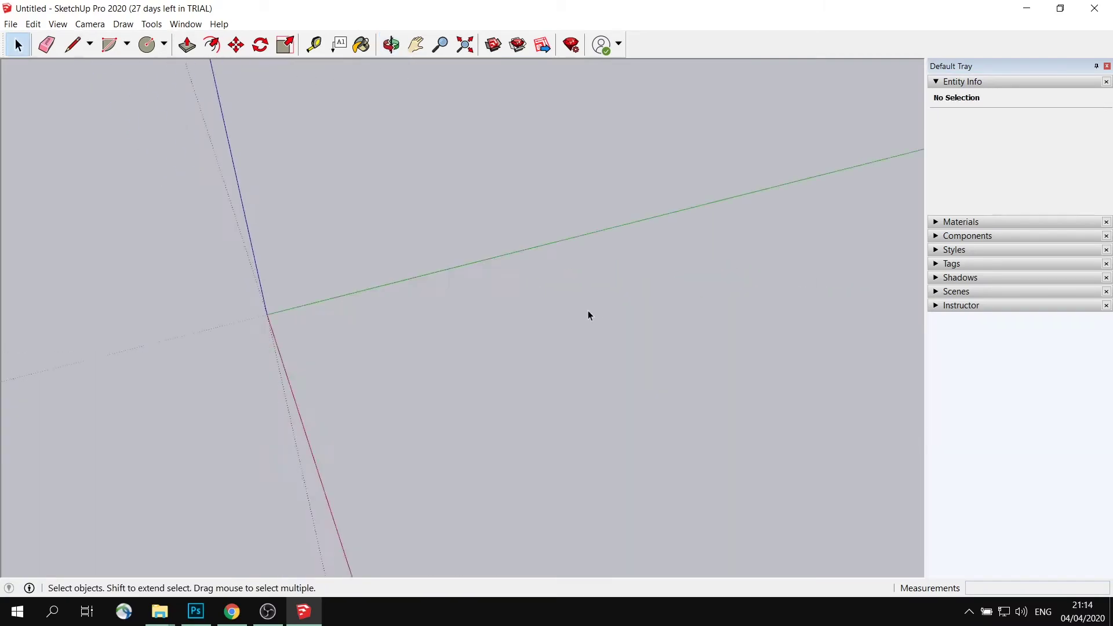
Step: Draw a circle with an area of about 1,792,000 m² on the empty ground beside the green axis near the origin
left_click(148, 44)
middle_click_drag(440, 291, 434, 328)
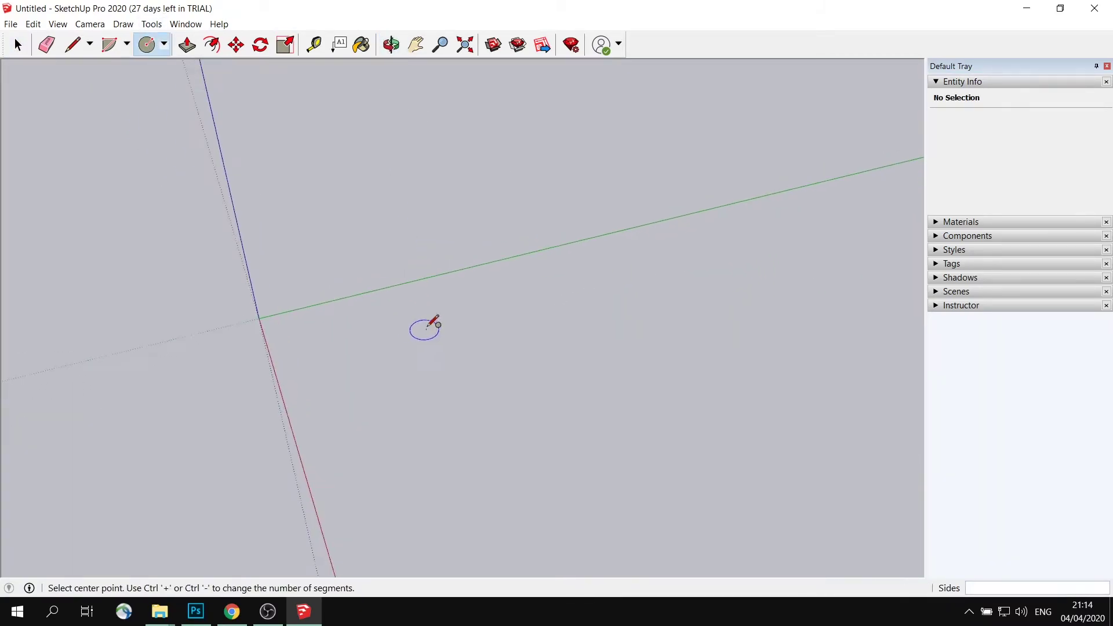
left_click(419, 329)
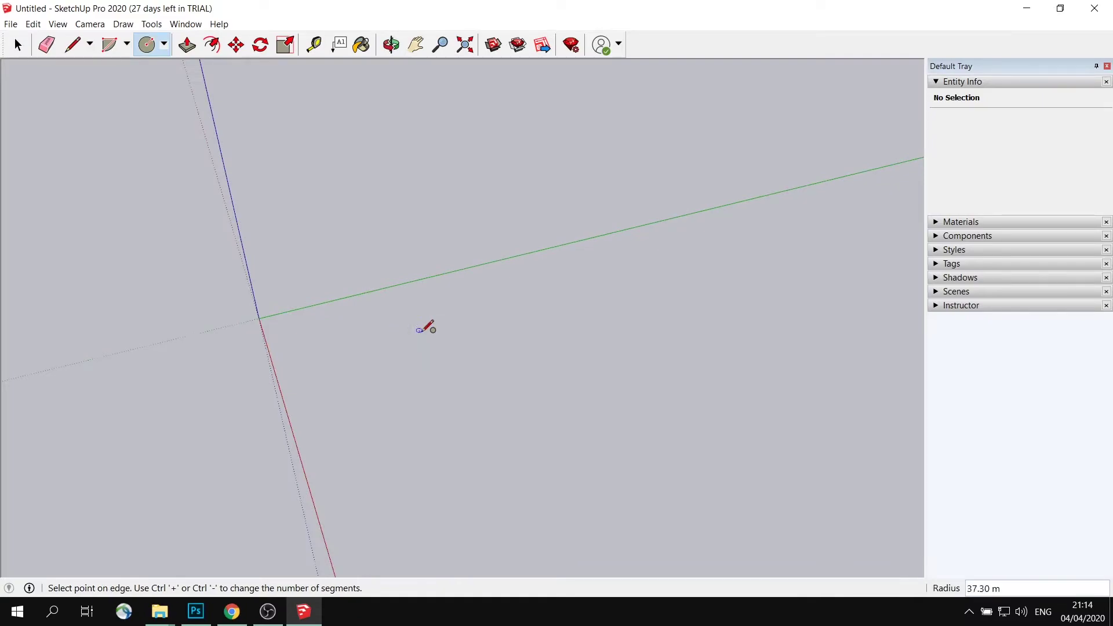
left_click(477, 354)
scroll(487, 310, "up", 3)
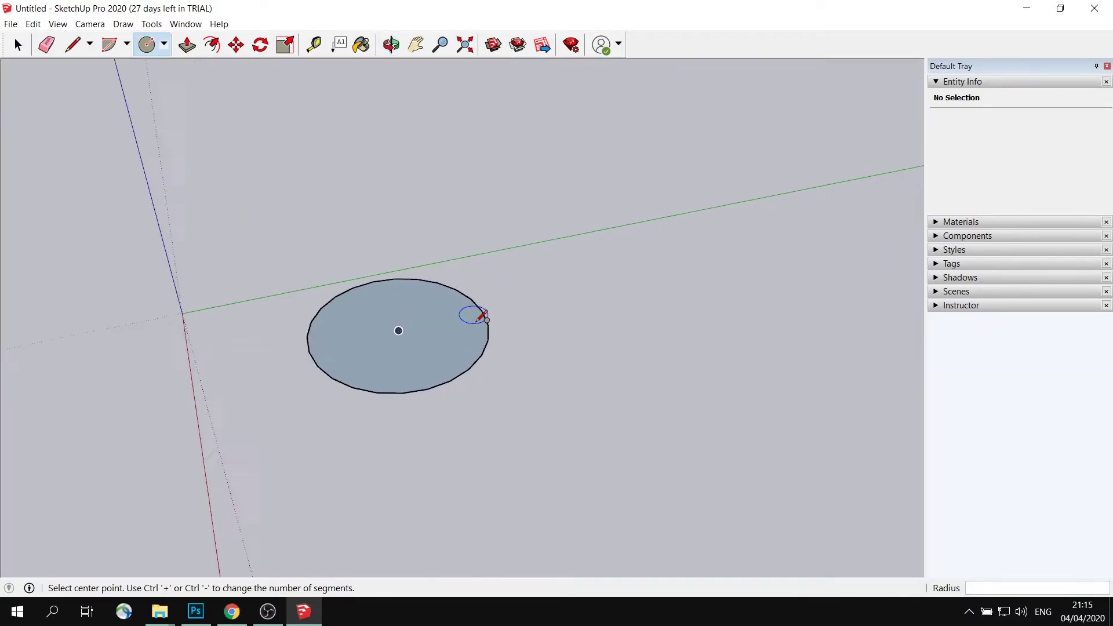
key("space")
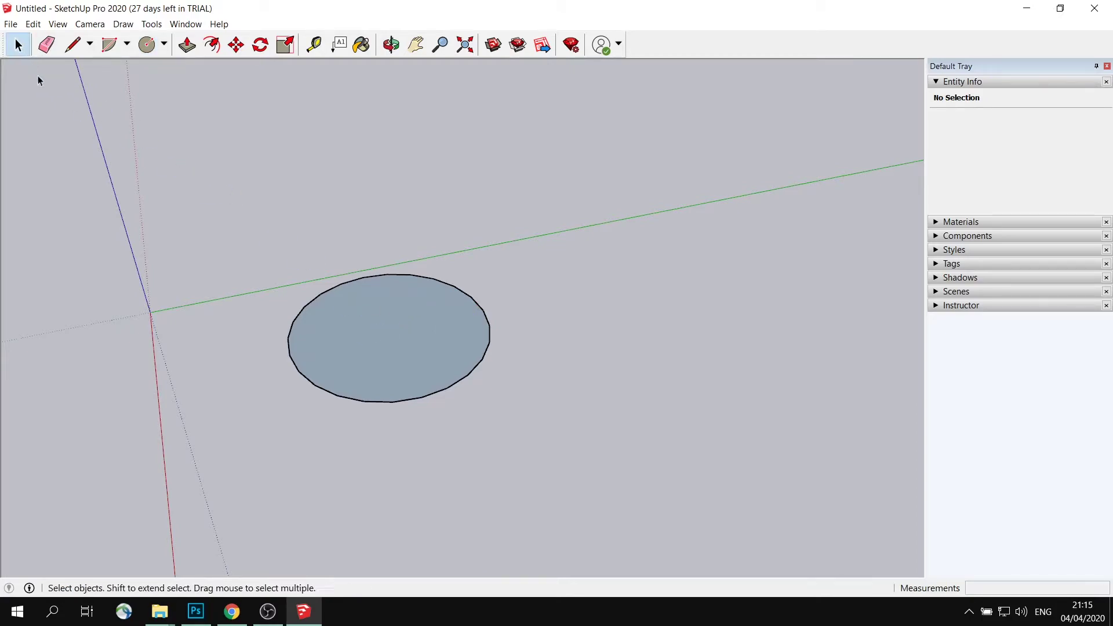
Step: Push/Pull the circle's face upward about 70 m into a thin disc
left_click(373, 312)
middle_click_drag(377, 309, 445, 239)
scroll(398, 285, "up", 1)
middle_click_drag(462, 292, 418, 284)
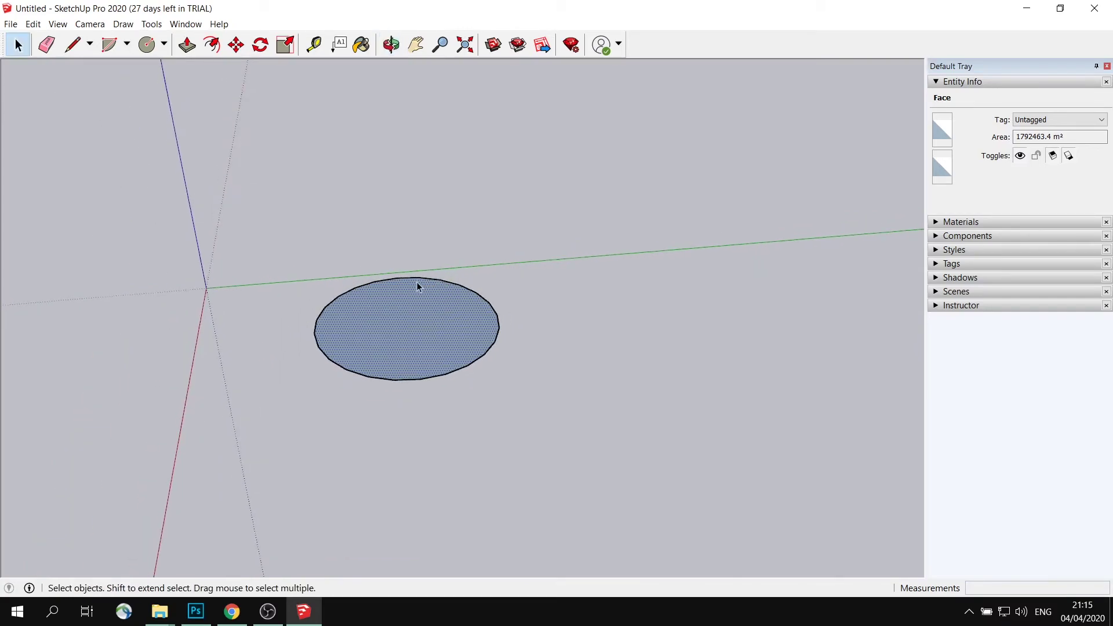
left_click(187, 45)
left_click_drag(432, 365, 437, 369)
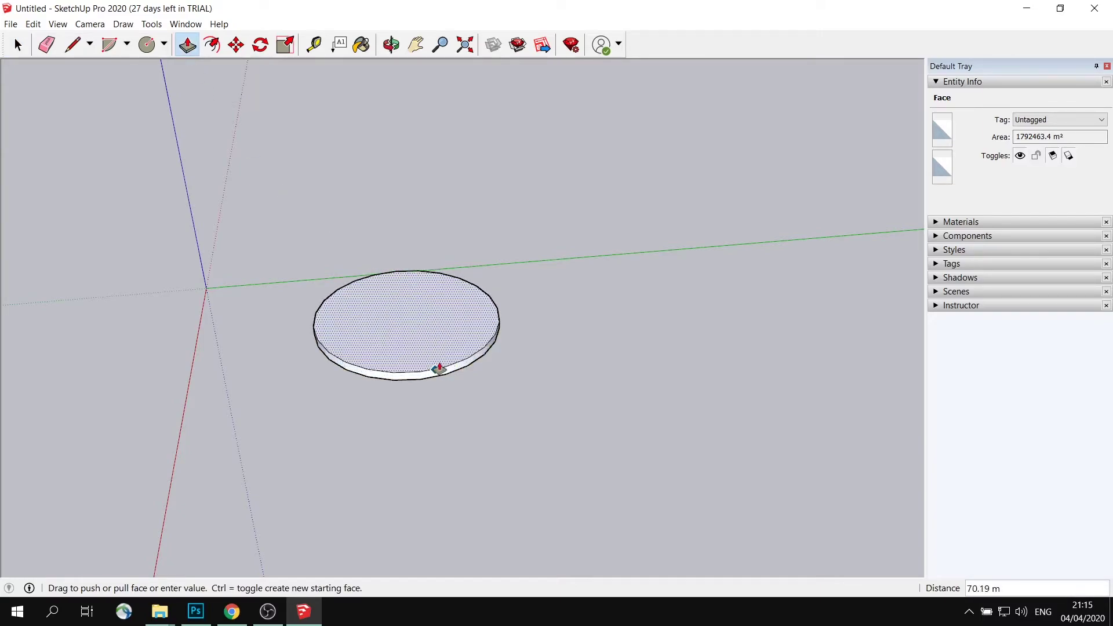
Step: Scale the disc's top face uniformly about its center by about 1.07 to give the side a slight outward slope
left_click(286, 45)
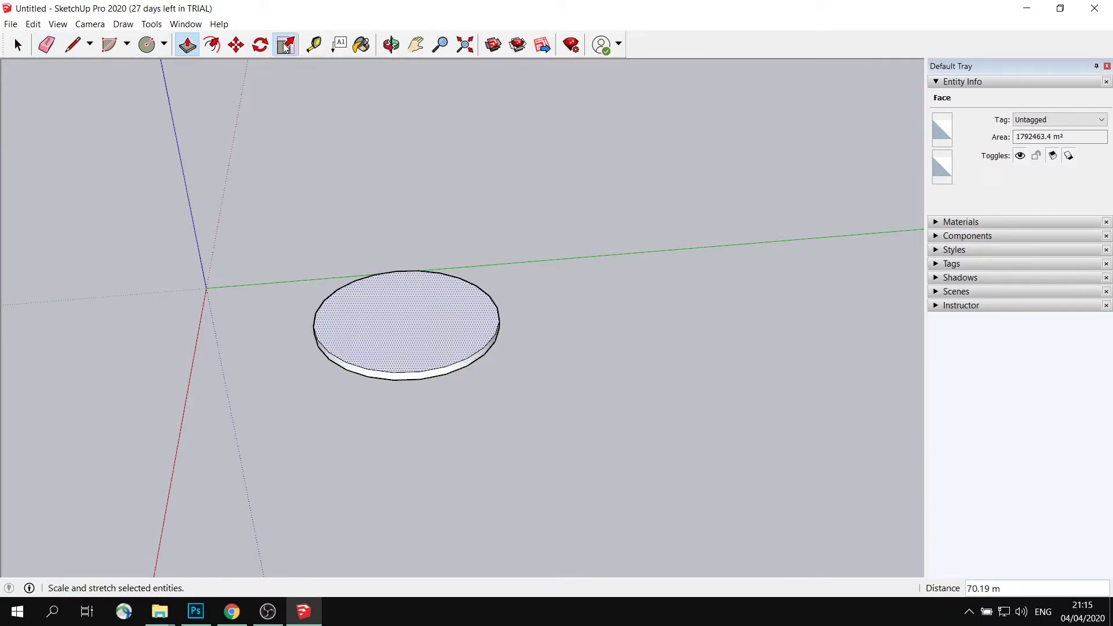
left_click_drag(518, 361, 526, 366, "ctrl")
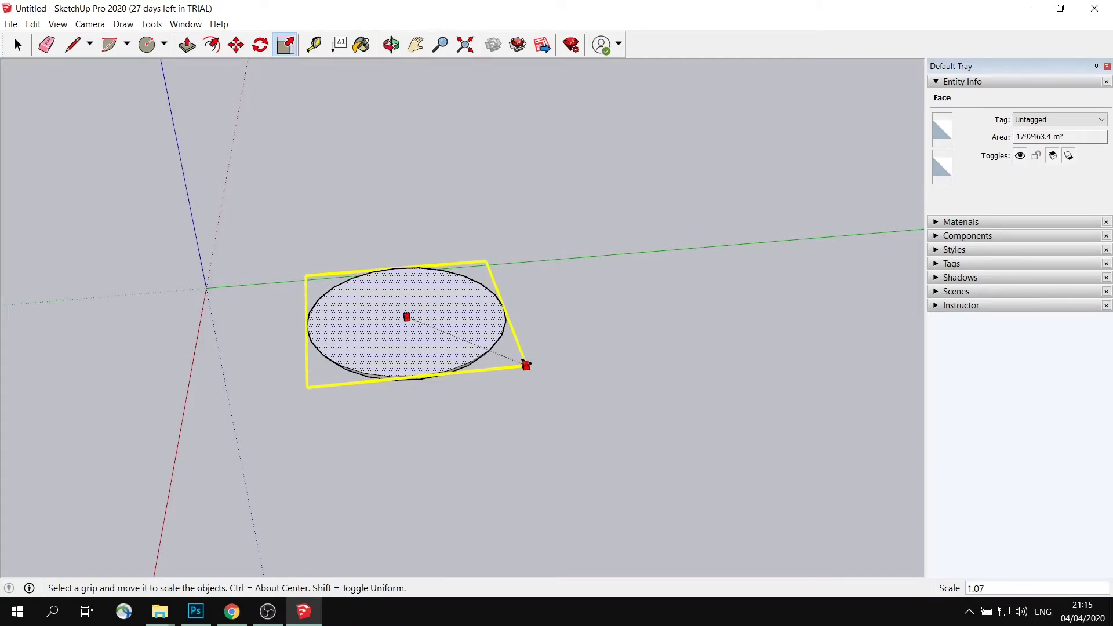
middle_click_drag(485, 276, 397, 321)
Step: Push/Pull the widened top face upward in two pulls, the second about 466 m, to form a tall cylindrical body
left_click(188, 50)
left_click_drag(427, 395, 439, 95)
middle_click_drag(505, 130, 440, 215)
left_click_drag(441, 215, 432, 147)
scroll(479, 267, "down", 2)
mouse_move(480, 266)
middle_mouse_down()
mouse_move(487, 239)
mouse_move(492, 255)
middle_mouse_up()
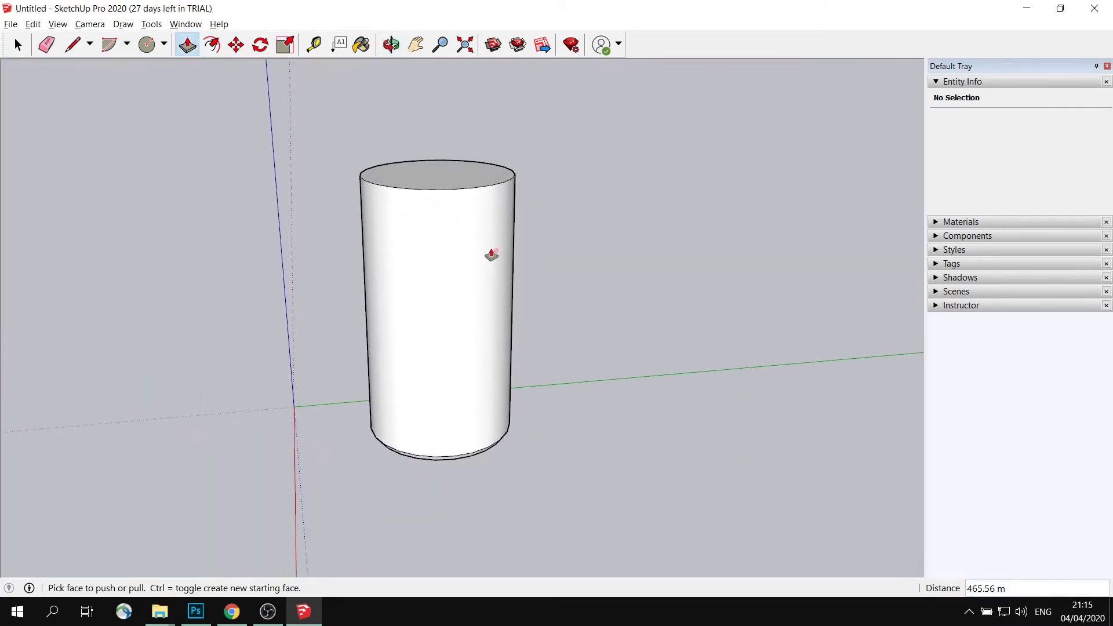
Step: Offset the outline of the cylinder's top face inward, leaving an inner circle of about 1,324,500 m²
scroll(467, 206, "up", 2)
middle_click_drag(467, 206, 456, 262)
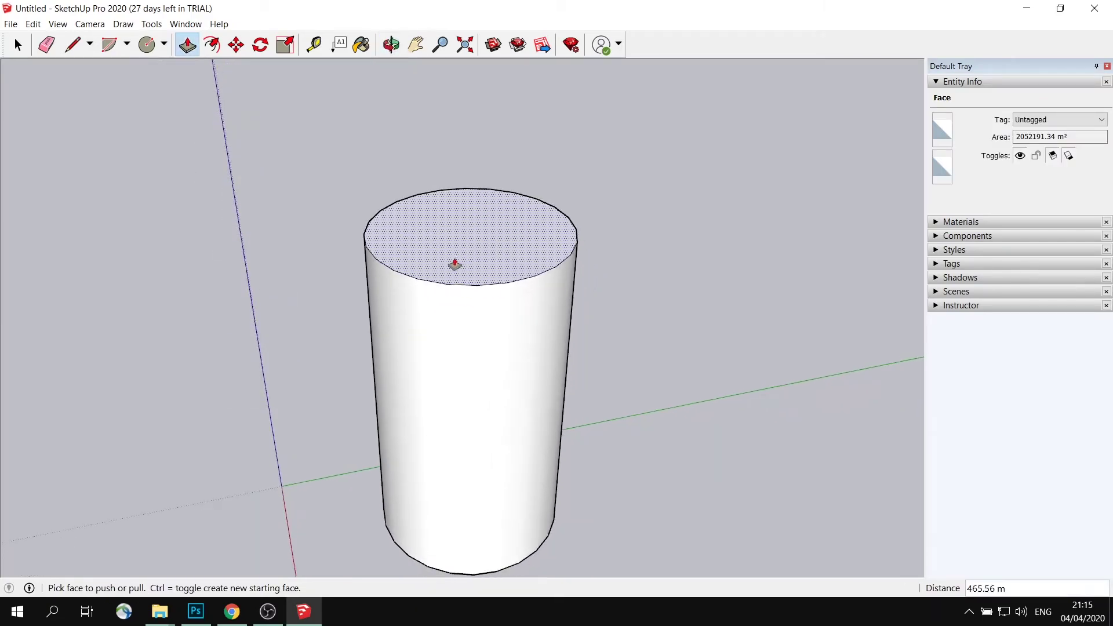
left_click(212, 44)
left_click(509, 278)
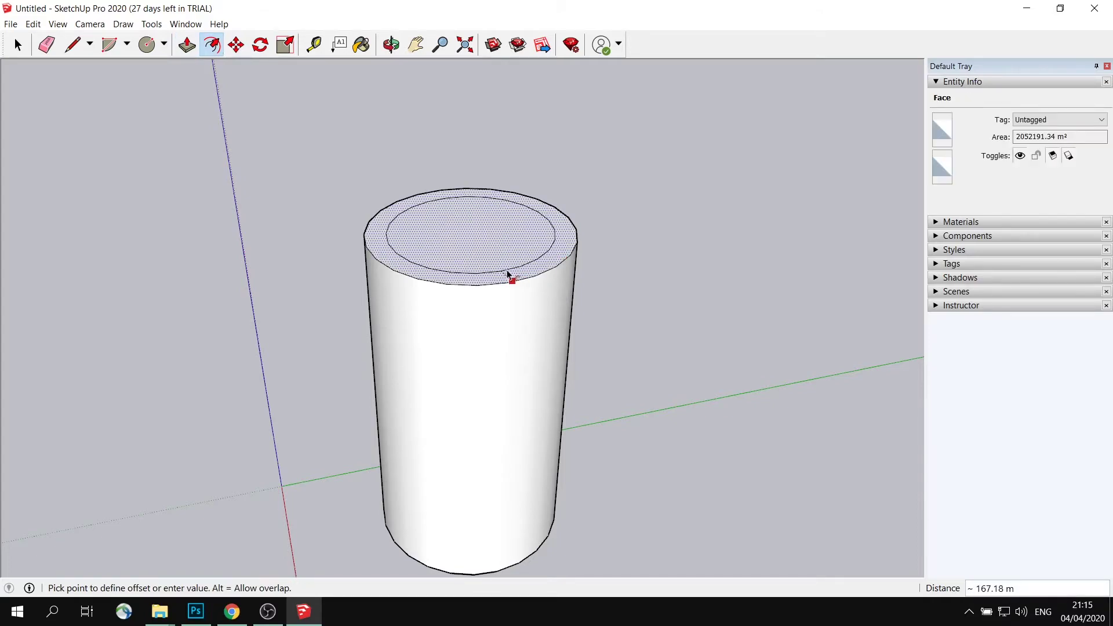
left_click(505, 275)
Step: Move the inner circular face straight up about 315 m to form a sloped shoulder on the cylinder
left_click(18, 45)
left_click(443, 226)
left_click(236, 45)
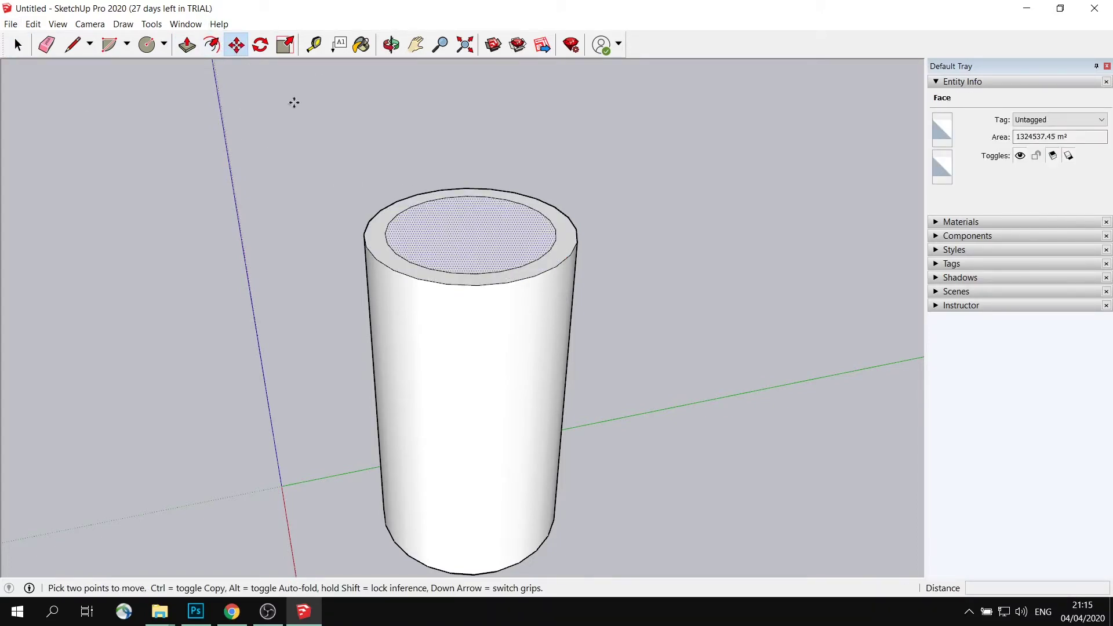
left_click(468, 236)
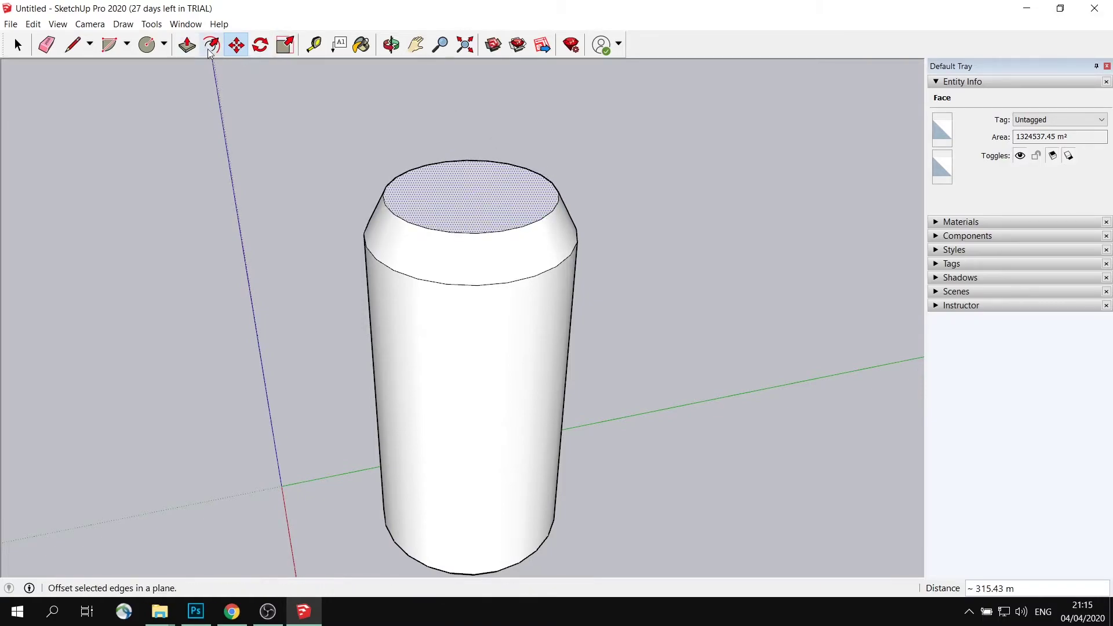
Step: Push/Pull the face on top of the shoulder upward about 375 m
left_click(187, 45)
left_click(482, 215)
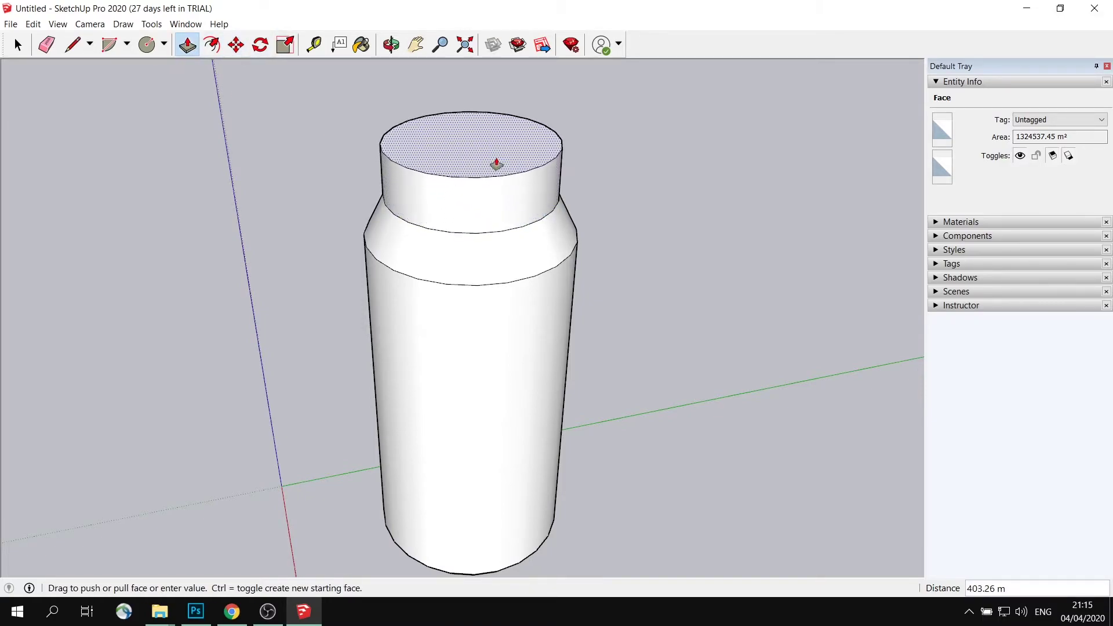
left_click(499, 169)
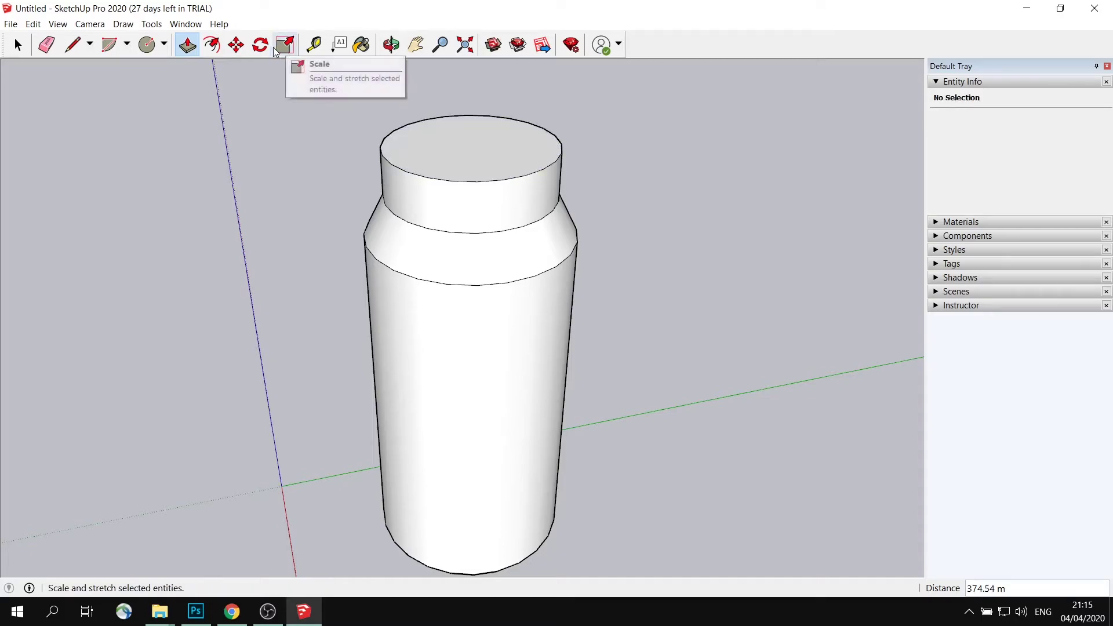
Step: Scale the top face uniformly about its center to 0.50 and move it down about 70 m to round the shoulder
left_click(284, 49)
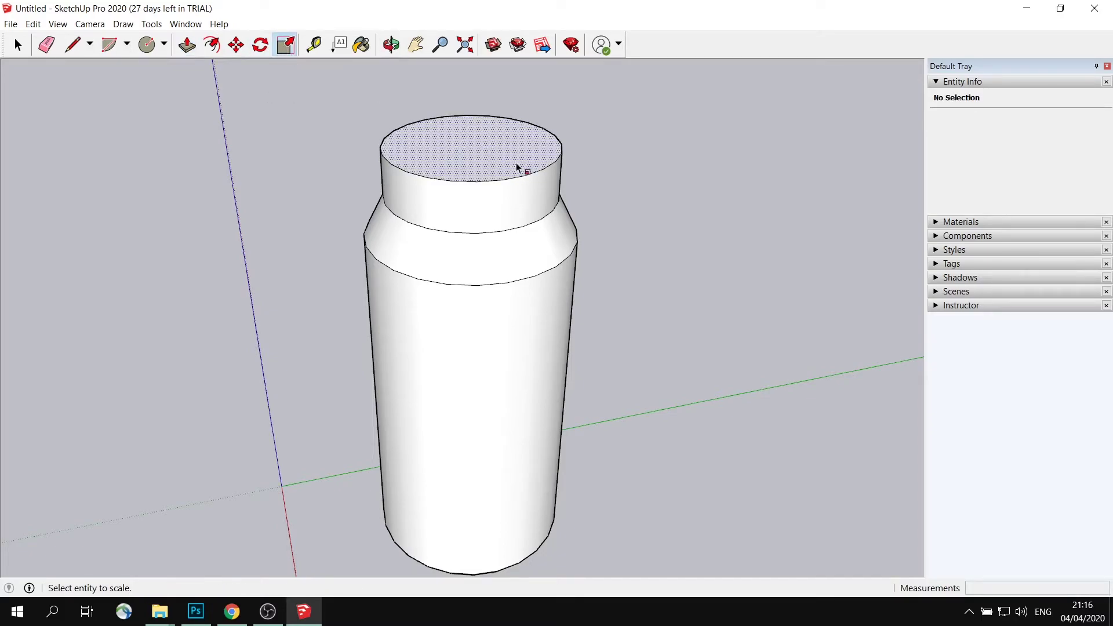
left_click(517, 167)
left_click(595, 176)
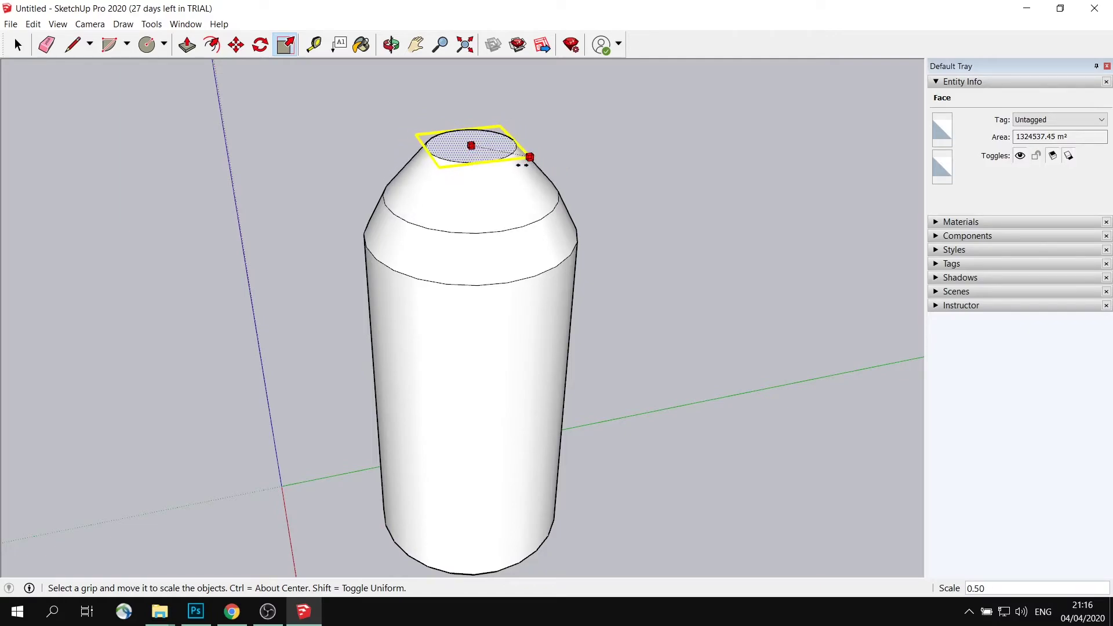
left_click(589, 191)
left_click(236, 44)
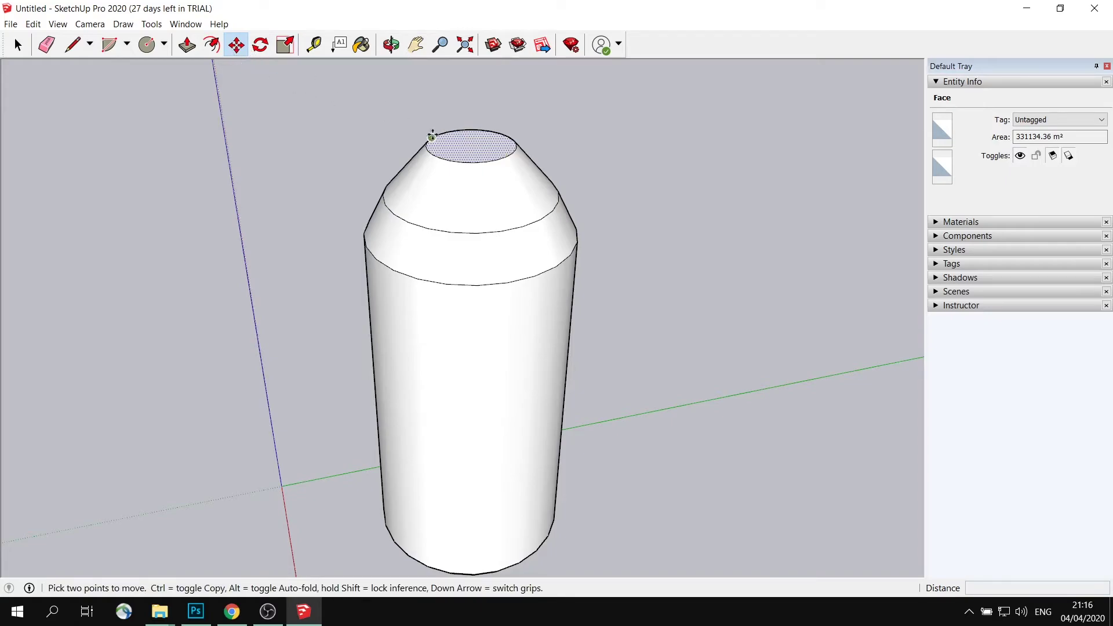
left_click(470, 147)
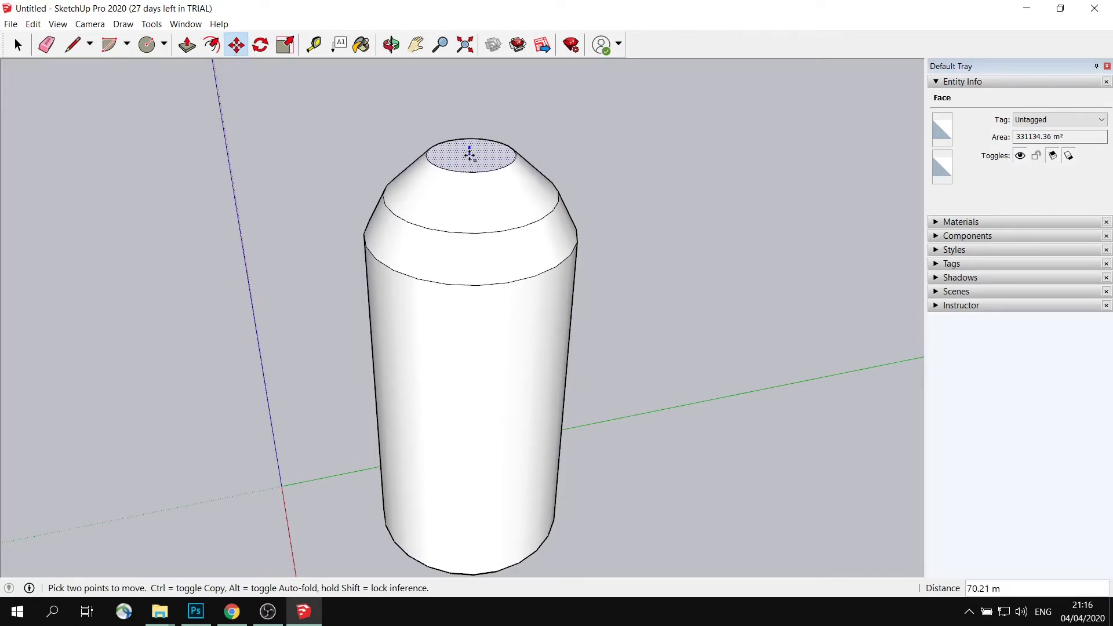
Step: Offset the outline of the small top face inward by about 92 m
middle_click_drag(499, 121, 550, 194, "shift")
scroll(551, 197, "down", 1)
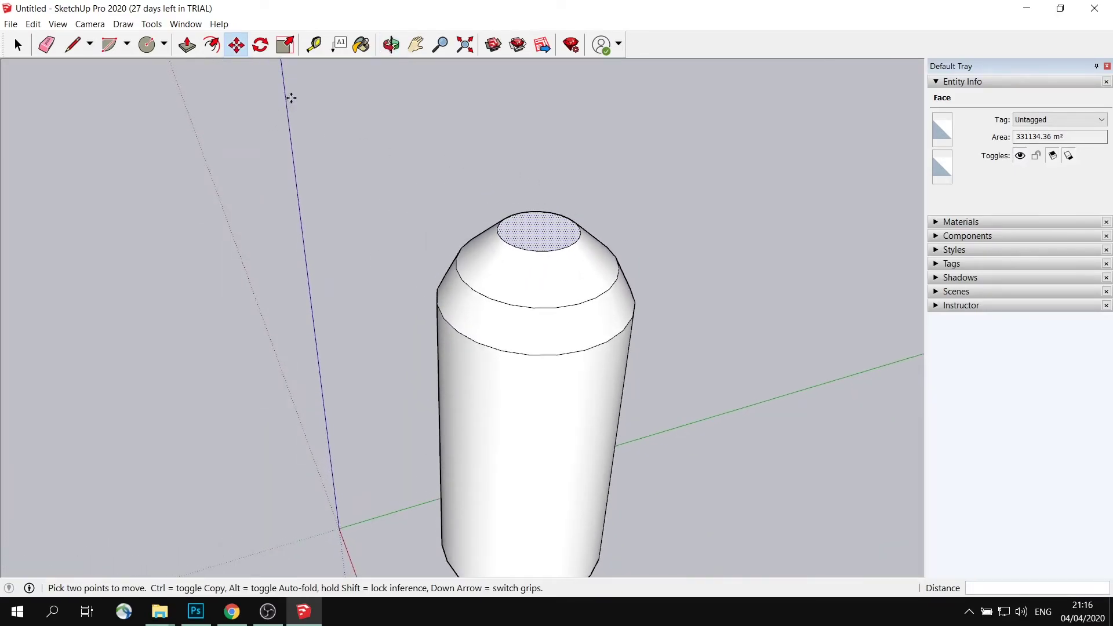
left_click(219, 47)
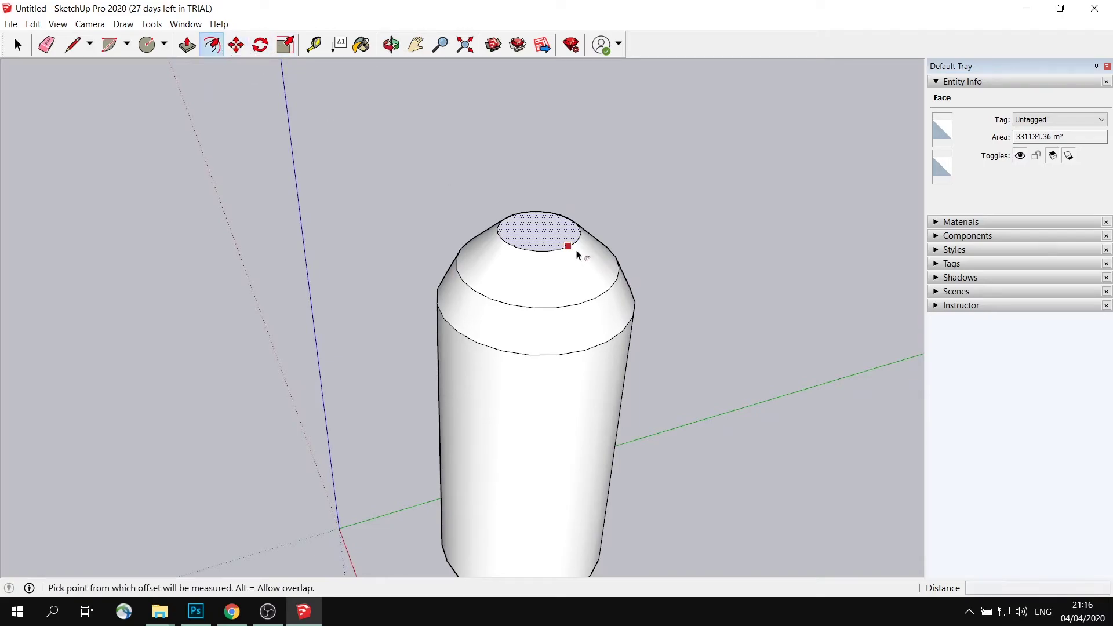
left_click(553, 246)
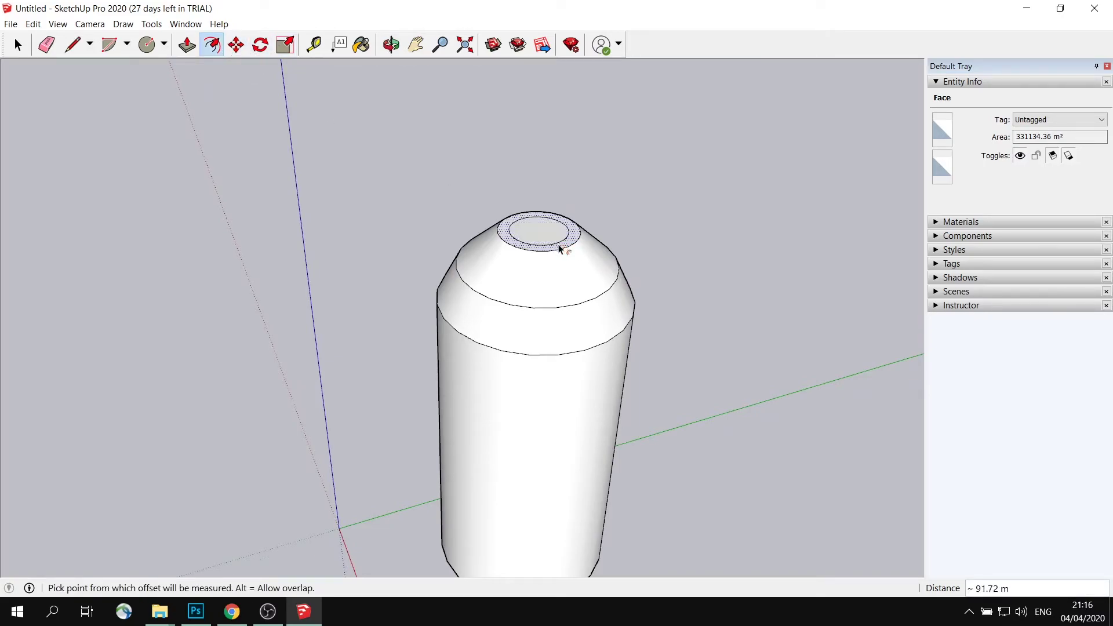
Step: Move the inner circle of the small top face straight up to form a tapered neck base
key("space")
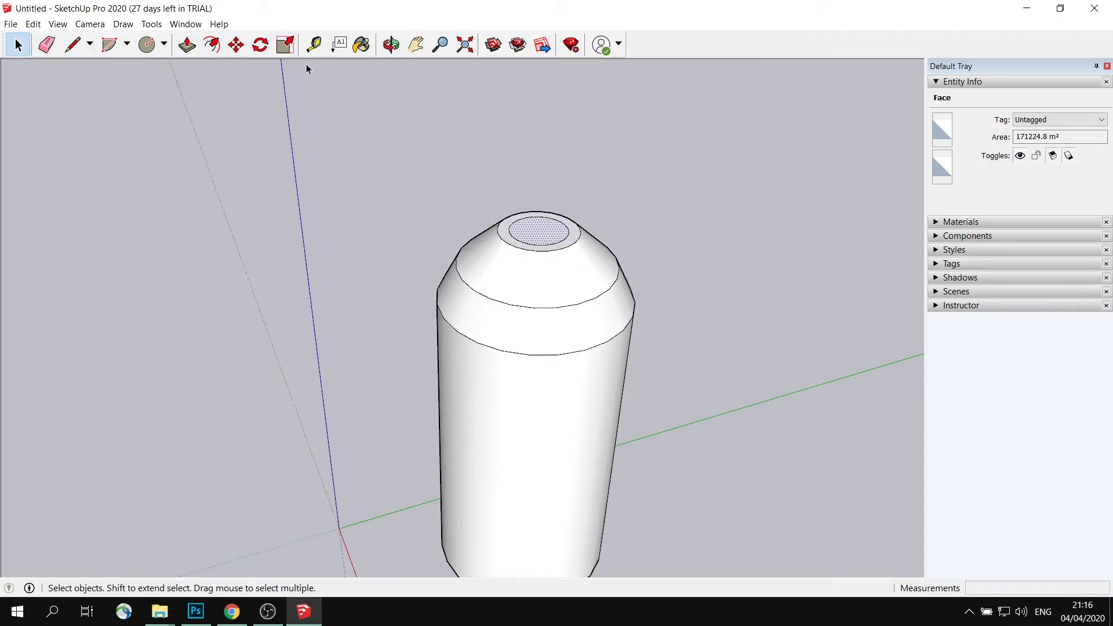
left_click(236, 44)
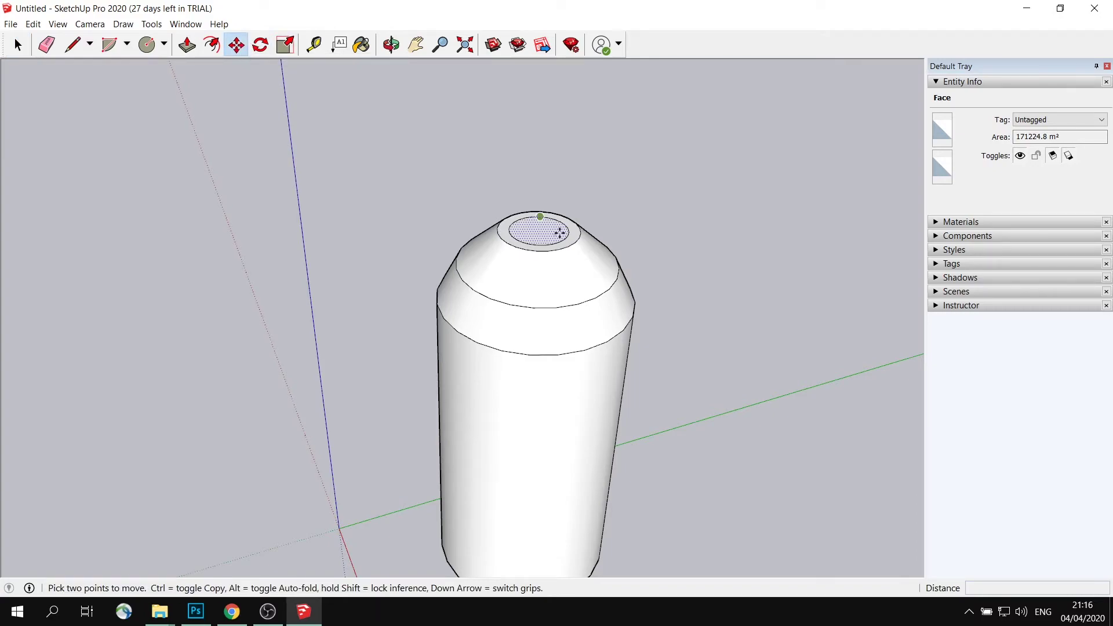
left_click(539, 232)
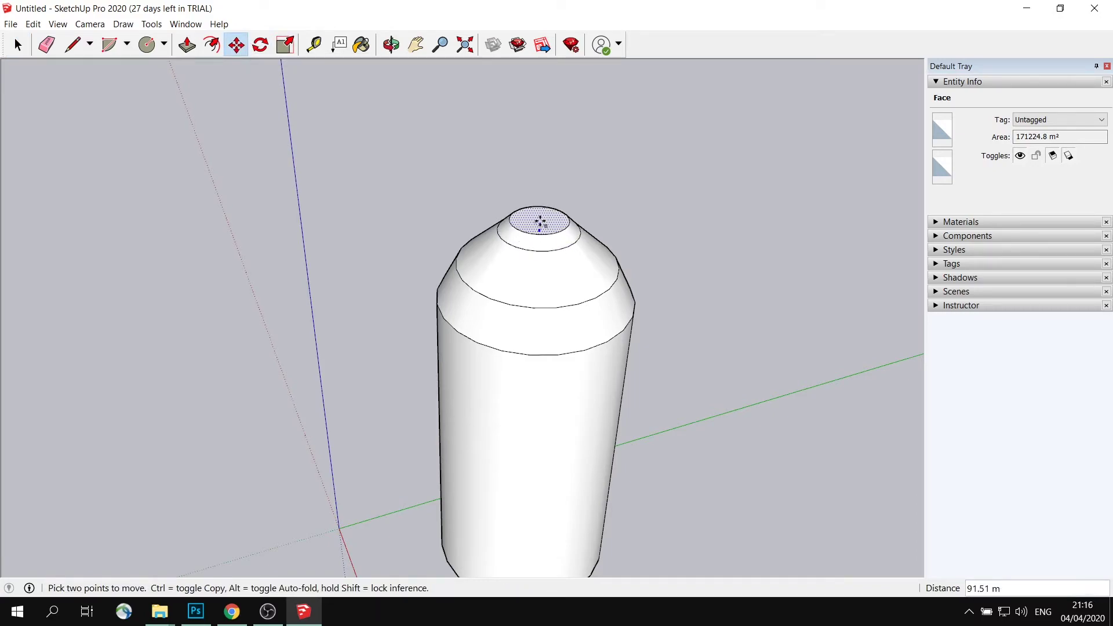
left_click(545, 209)
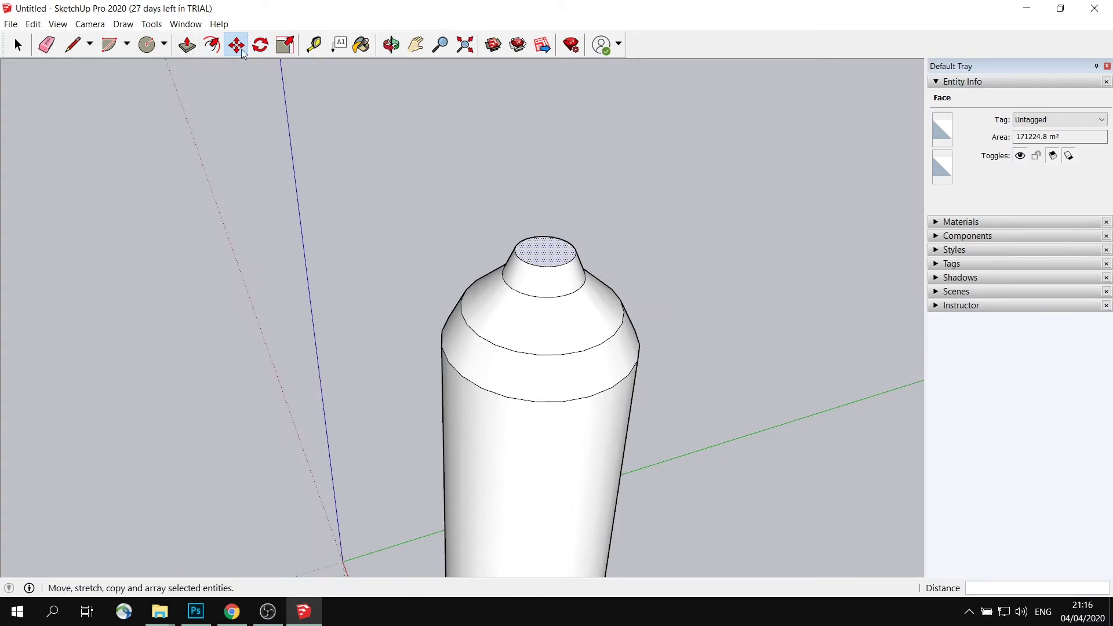
Step: Push/Pull the face on top of the tapered neck base upward about 1,260 m to form a long bottle neck
middle_click_drag(458, 175, 504, 166)
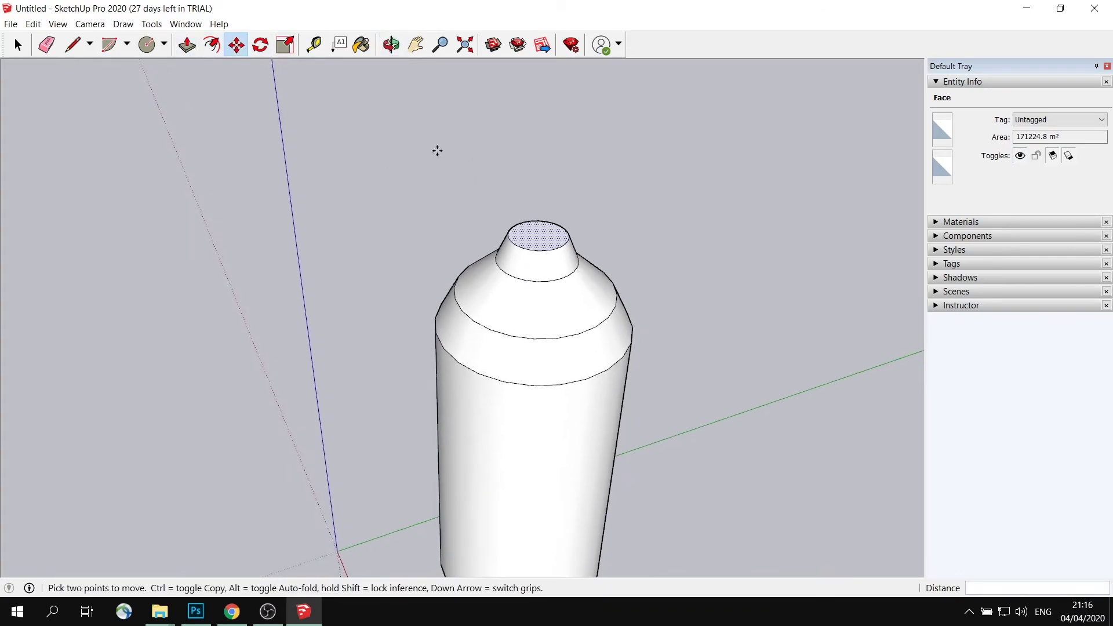
left_click(187, 45)
scroll(516, 198, "down", 3)
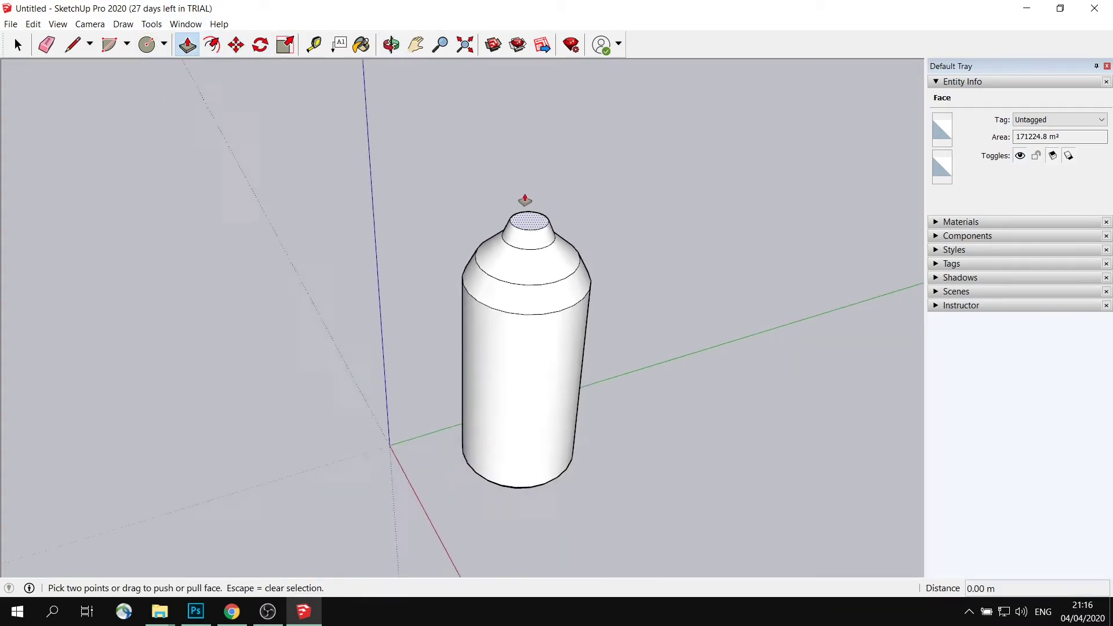
left_click_drag(530, 215, 545, 116)
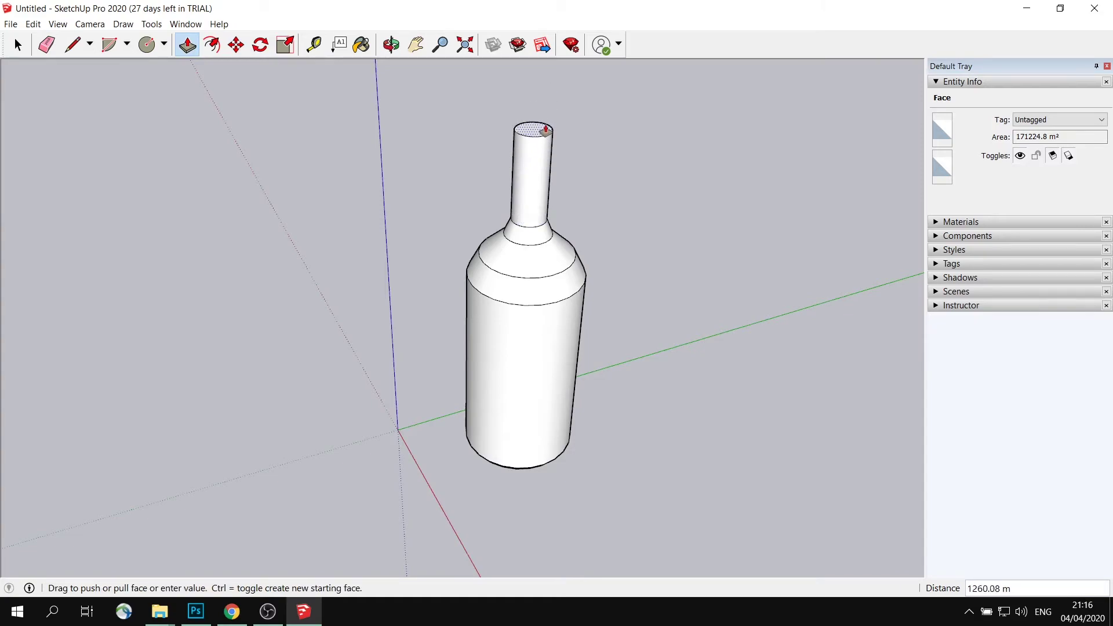
Step: Finish the neck extrusion at about 1,334 m and move its top face straight up to lengthen the neck
left_click(545, 123)
middle_click_drag(544, 124, 585, 120)
scroll(586, 120, "up", 5)
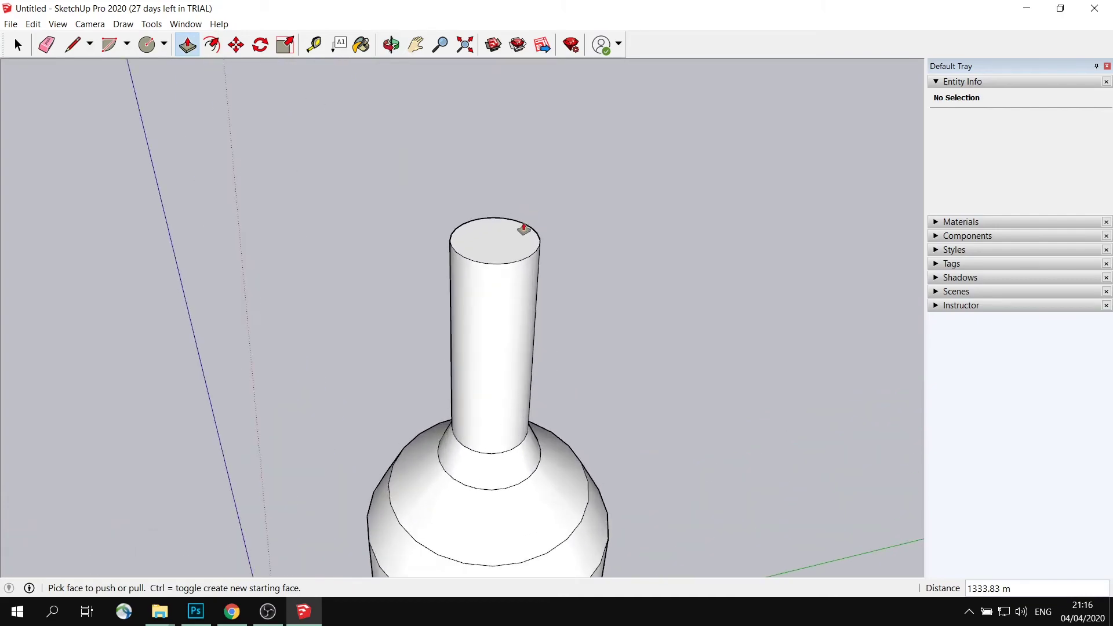
left_click(236, 45)
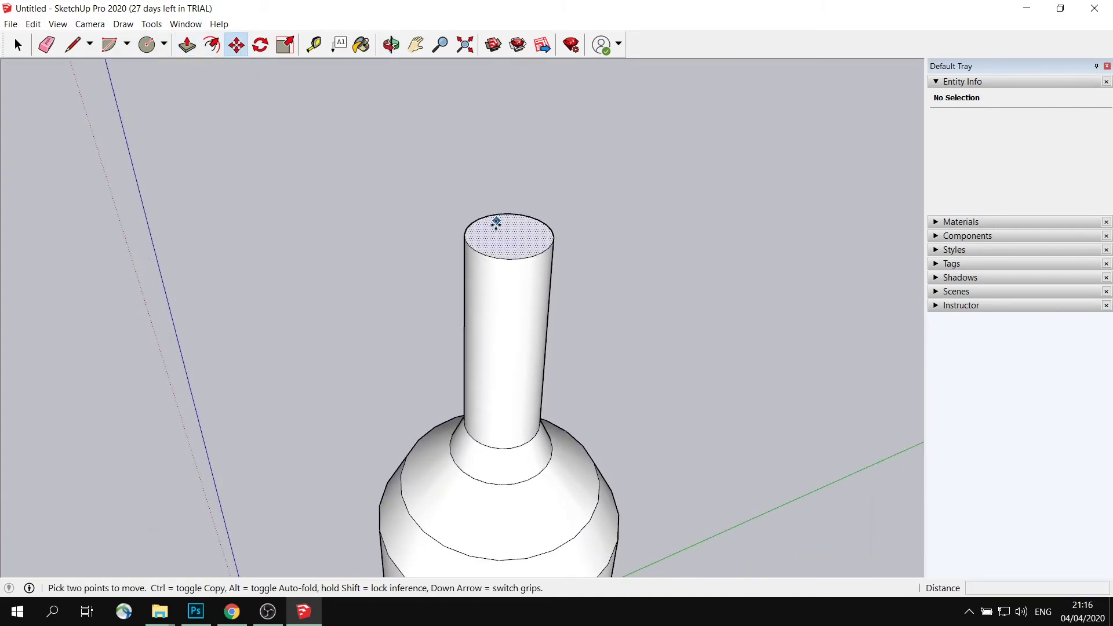
left_click(499, 230)
left_click(518, 205)
Step: Offset the outline of the neck's top face outward to create a narrow overhanging ring
left_click(211, 45)
left_click(524, 212)
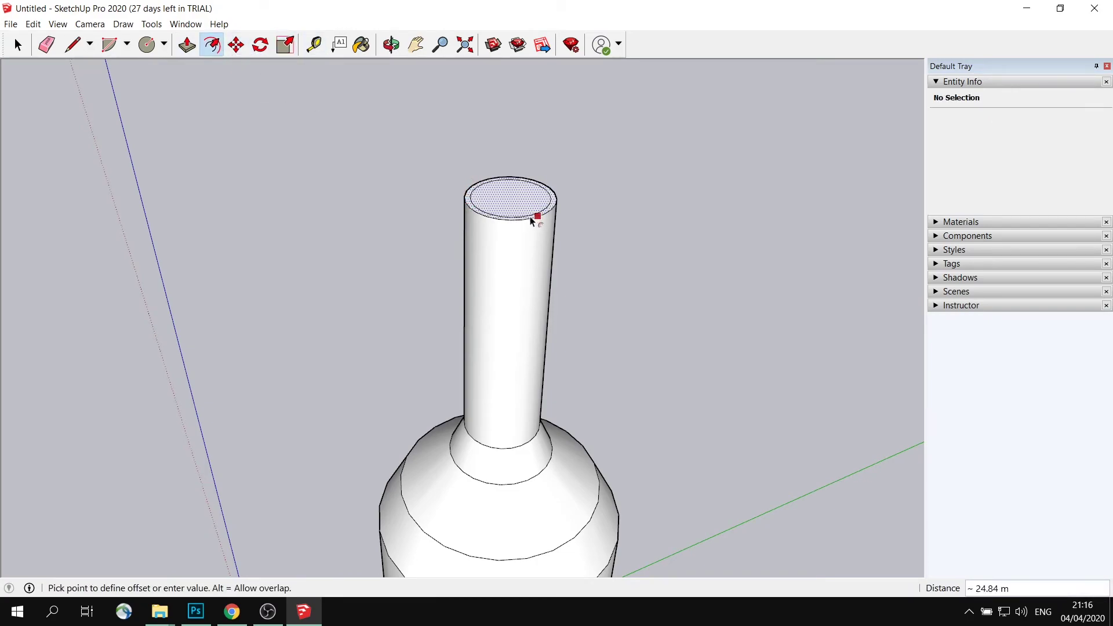
left_click(539, 226)
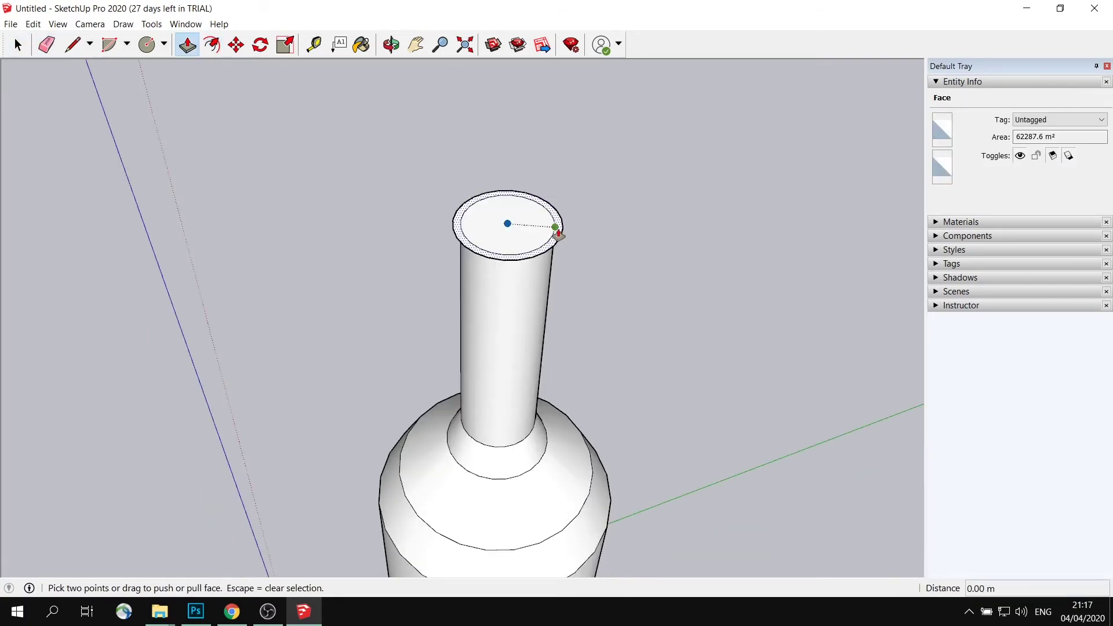
Step: Push/Pull the narrow ring around the neck's top upward to form a hollow collar at the bottle mouth
left_click(557, 233)
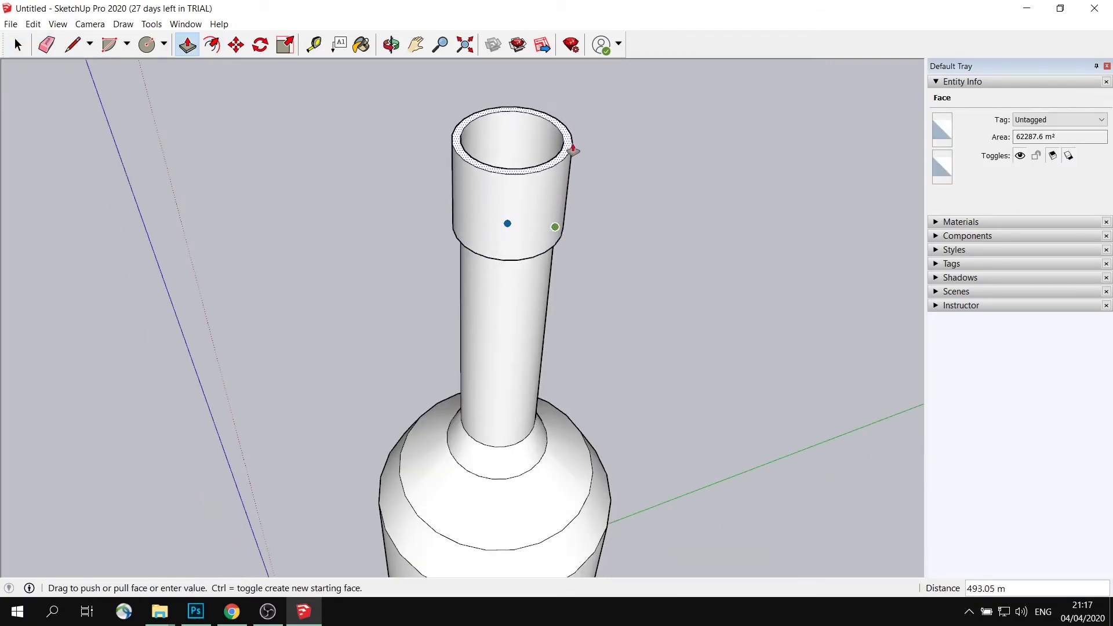
left_click(571, 162)
middle_click_drag(614, 114, 563, 202)
Step: Push/Pull the circular face inside the collar upward until it protrudes slightly above the rim as a stopper
key("space")
left_click(513, 253)
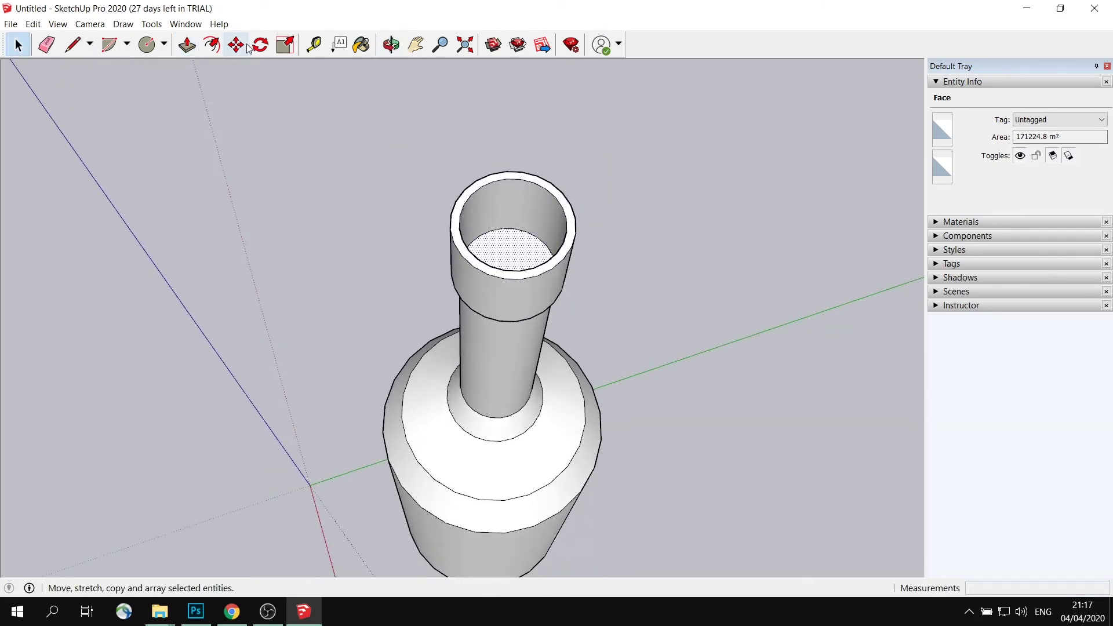
left_click(214, 47)
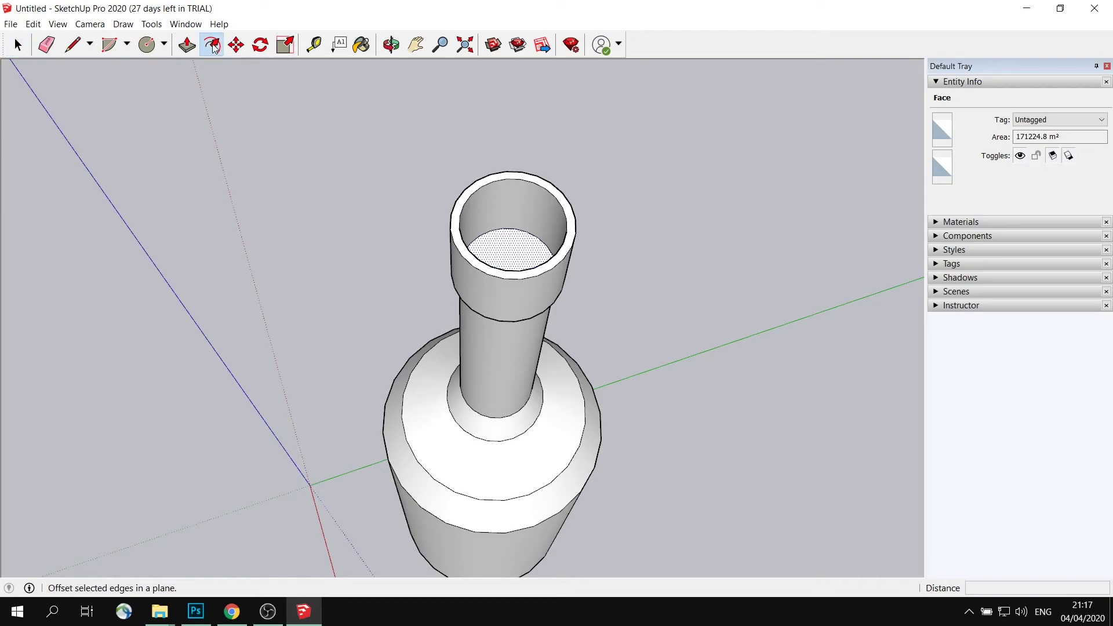
left_click(195, 48)
middle_click_drag(463, 148, 492, 125)
left_click(516, 226)
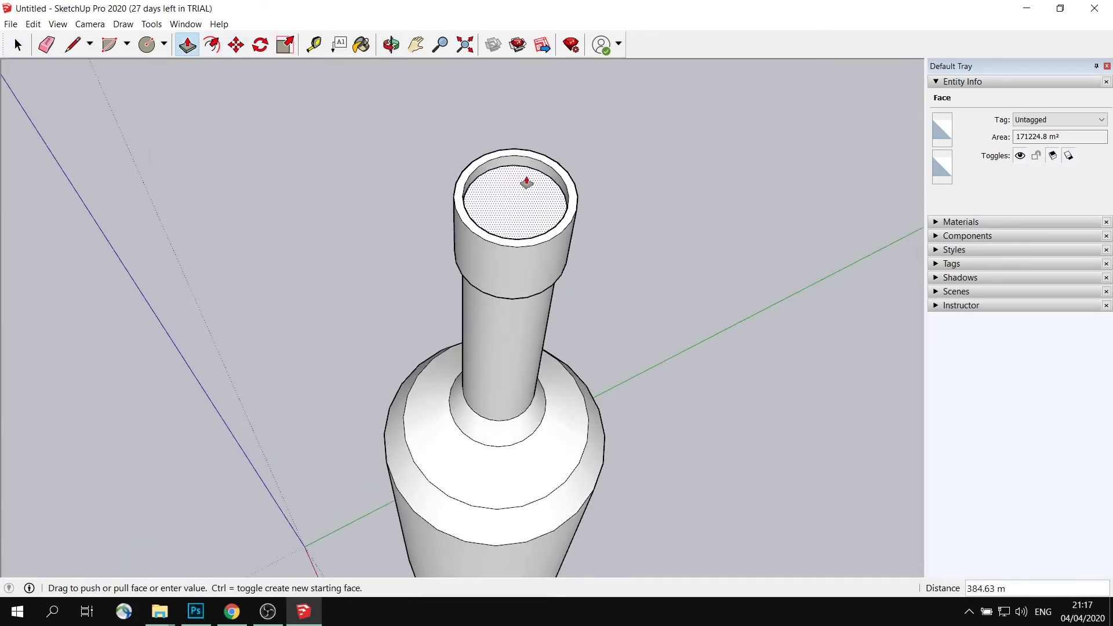
left_click(529, 158)
Step: Examine the whole bottle, including its collar and stopper, from several angles
key("space")
scroll(310, 167, "down", 5)
middle_click_drag(310, 167, 465, 223)
scroll(479, 321, "up", 3)
middle_click_drag(479, 321, 629, 278)
scroll(482, 359, "down", 2)
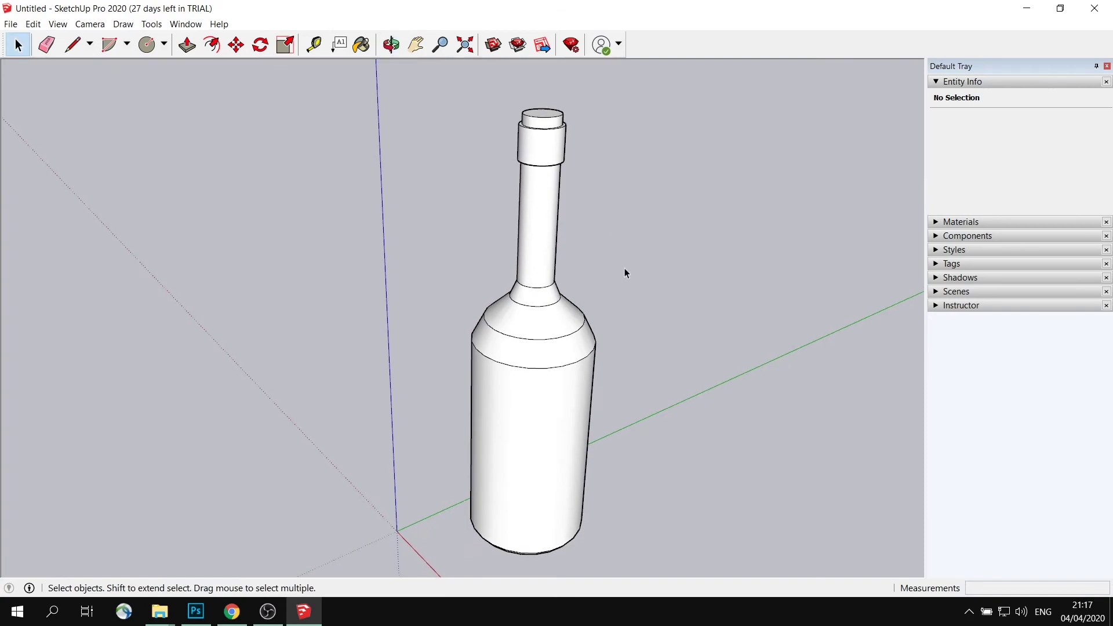
key("o")
left_click_drag(597, 323, 540, 313)
key("space")
scroll(579, 328, "down", 1)
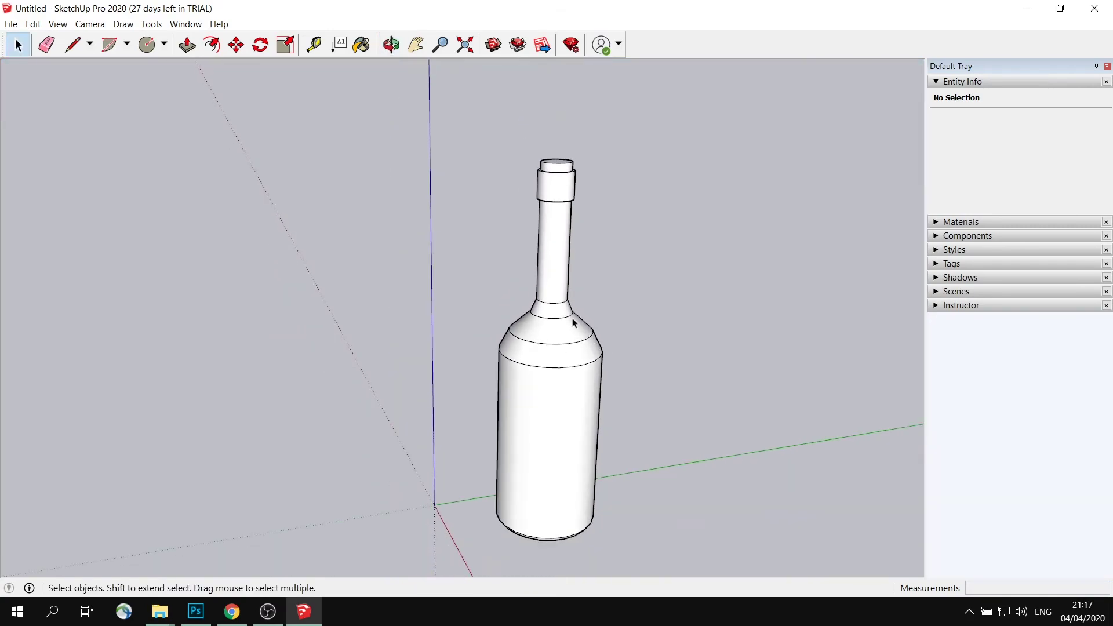
Step: Select the shoulder bands and neck base together and move them straight up about 587 m to make the body taller
scroll(632, 306, "up", 3)
left_click_drag(398, 268, 654, 405)
key("o")
scroll(569, 348, "down", 3)
left_click_drag(569, 348, 530, 352)
key("space")
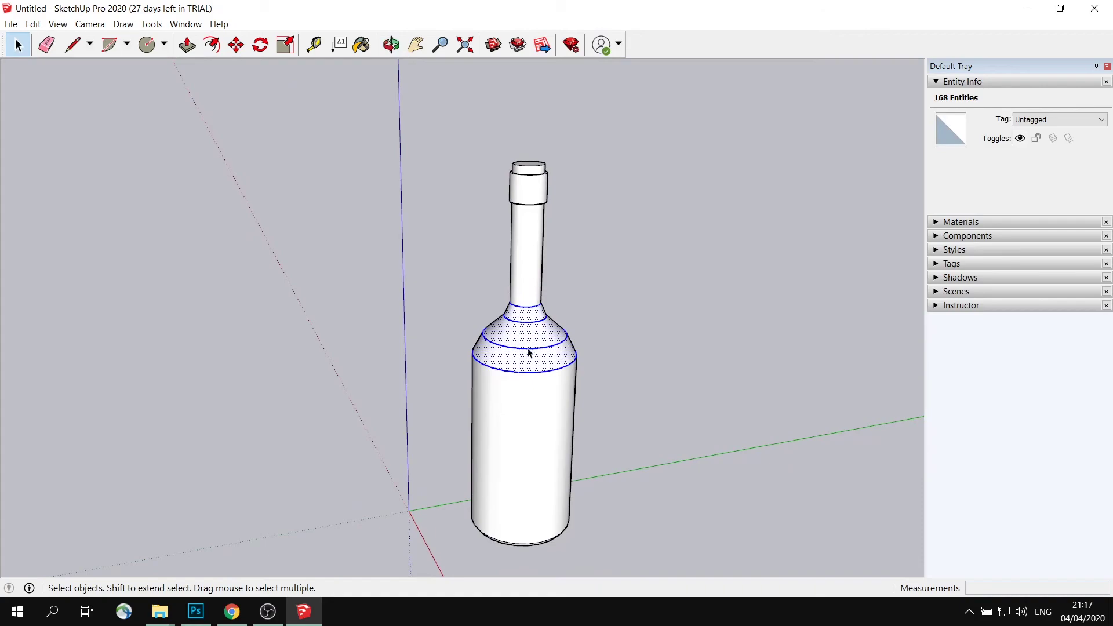
left_click(236, 45)
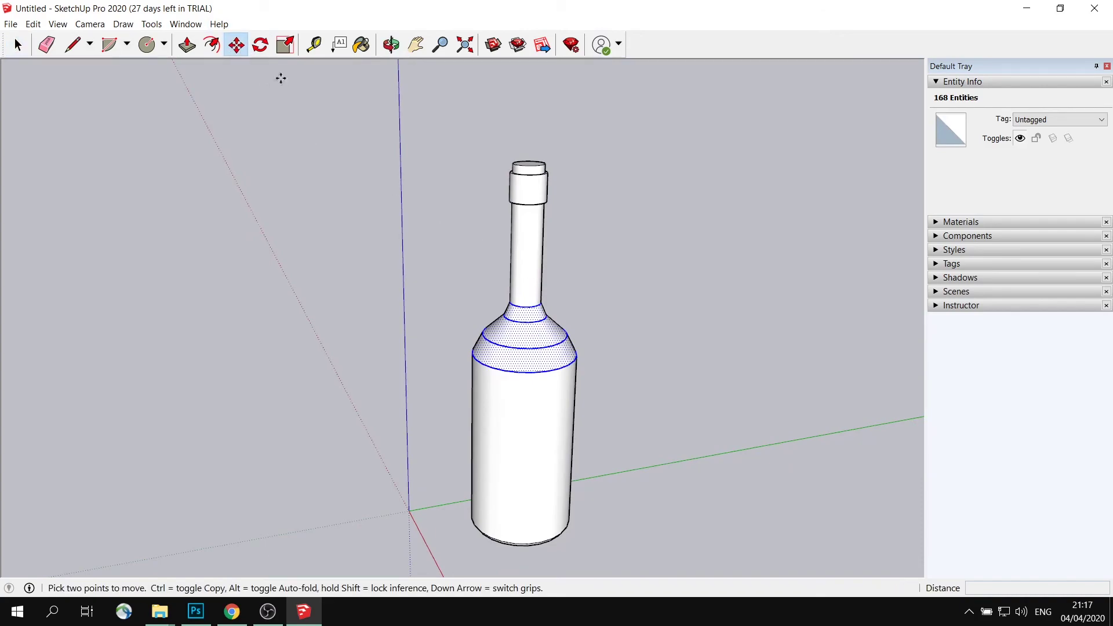
left_click(526, 308)
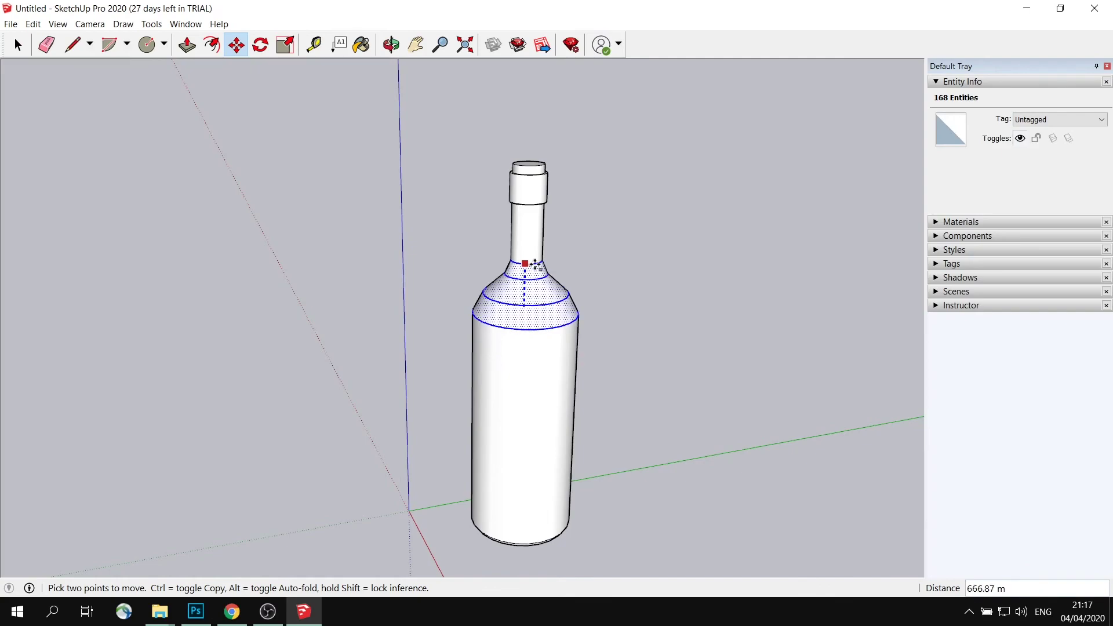
left_click(534, 270)
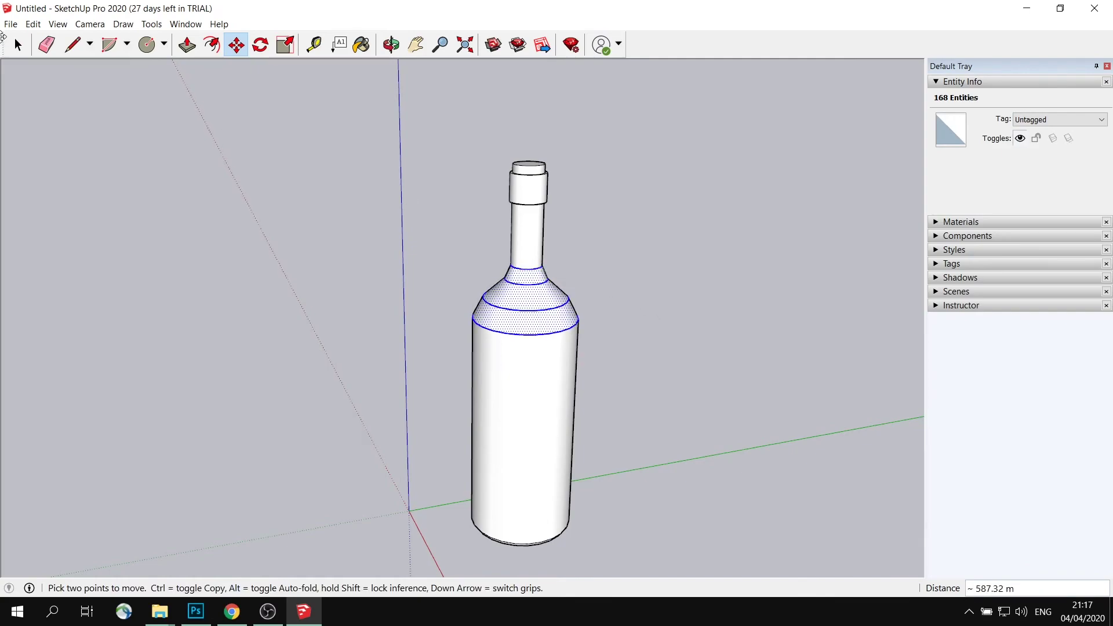
Step: Scale the circle between body and shoulder uniformly about its center to a radius of about 894 m
left_click(18, 45)
left_click(348, 249)
left_click(529, 335)
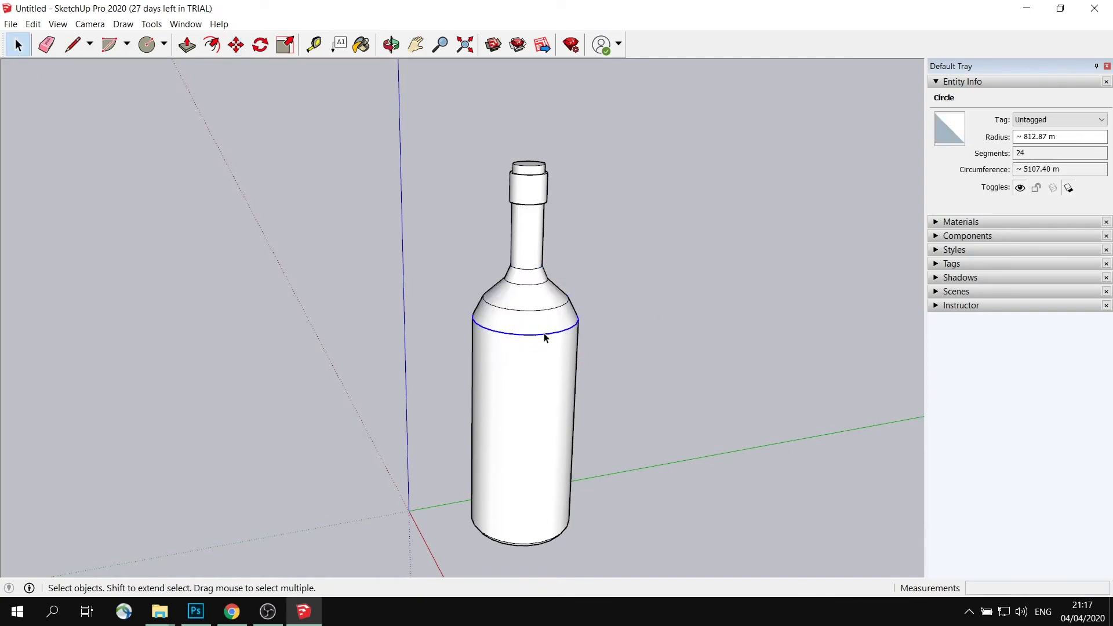
middle_click_drag(540, 340, 659, 370)
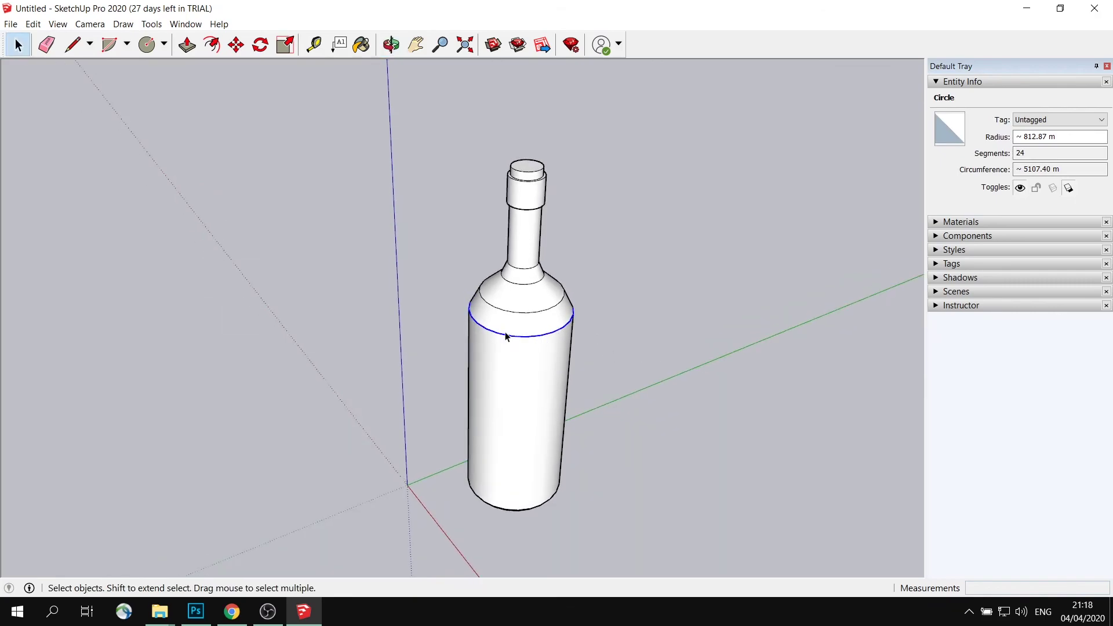
left_click(285, 46)
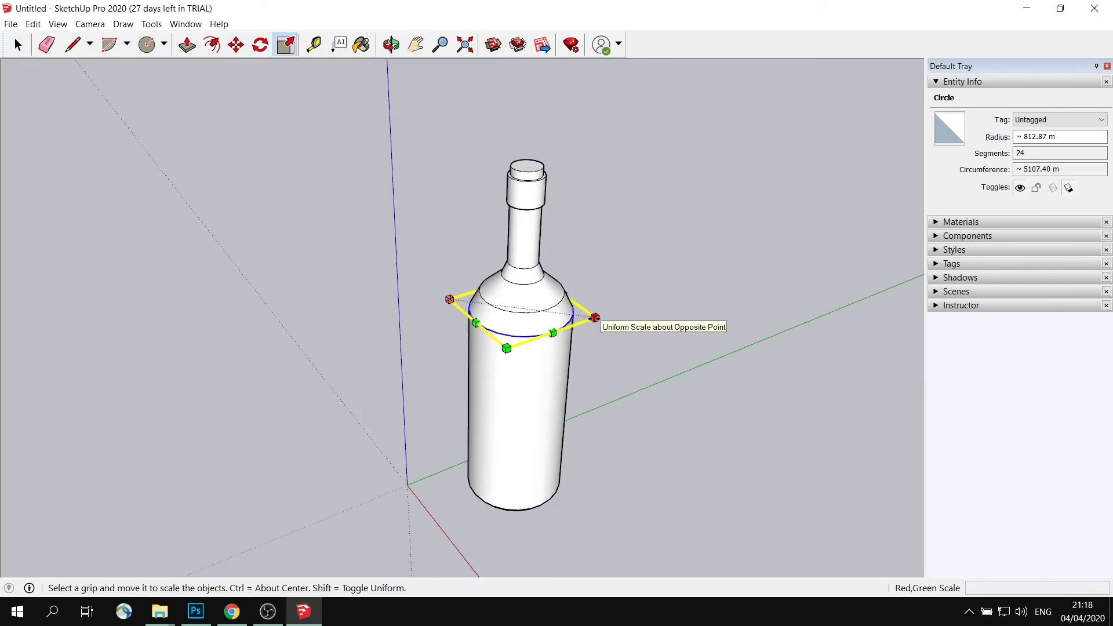
left_click_drag(596, 318, 603, 318)
key("ctrl")
left_click(18, 44)
left_click(678, 236)
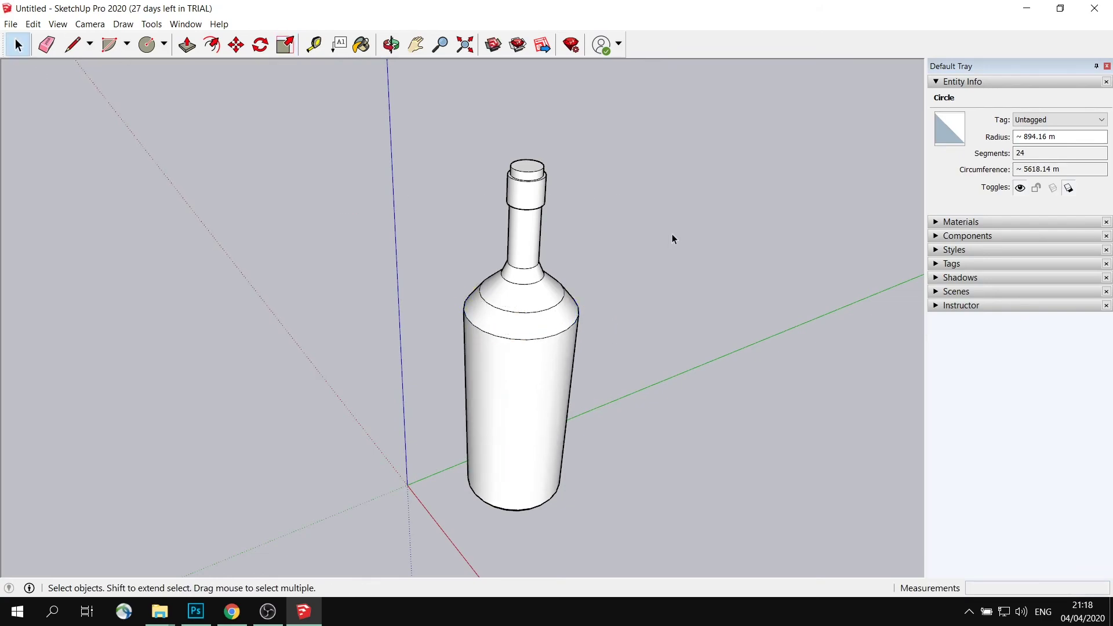
Step: Examine the bottle with its flared body from different angles
key("o")
left_click_drag(596, 325, 520, 345)
key("space")
middle_click_drag(521, 346, 576, 372)
scroll(575, 372, "up", 1)
middle_click_drag(684, 357, 638, 362)
middle_click_drag(639, 362, 581, 351, "shift")
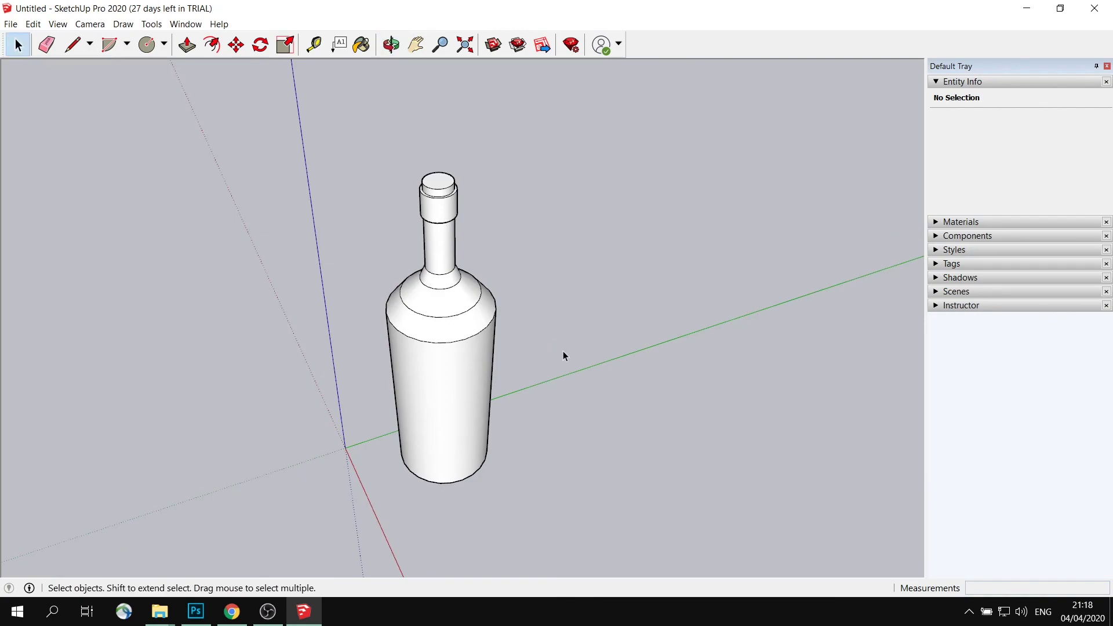